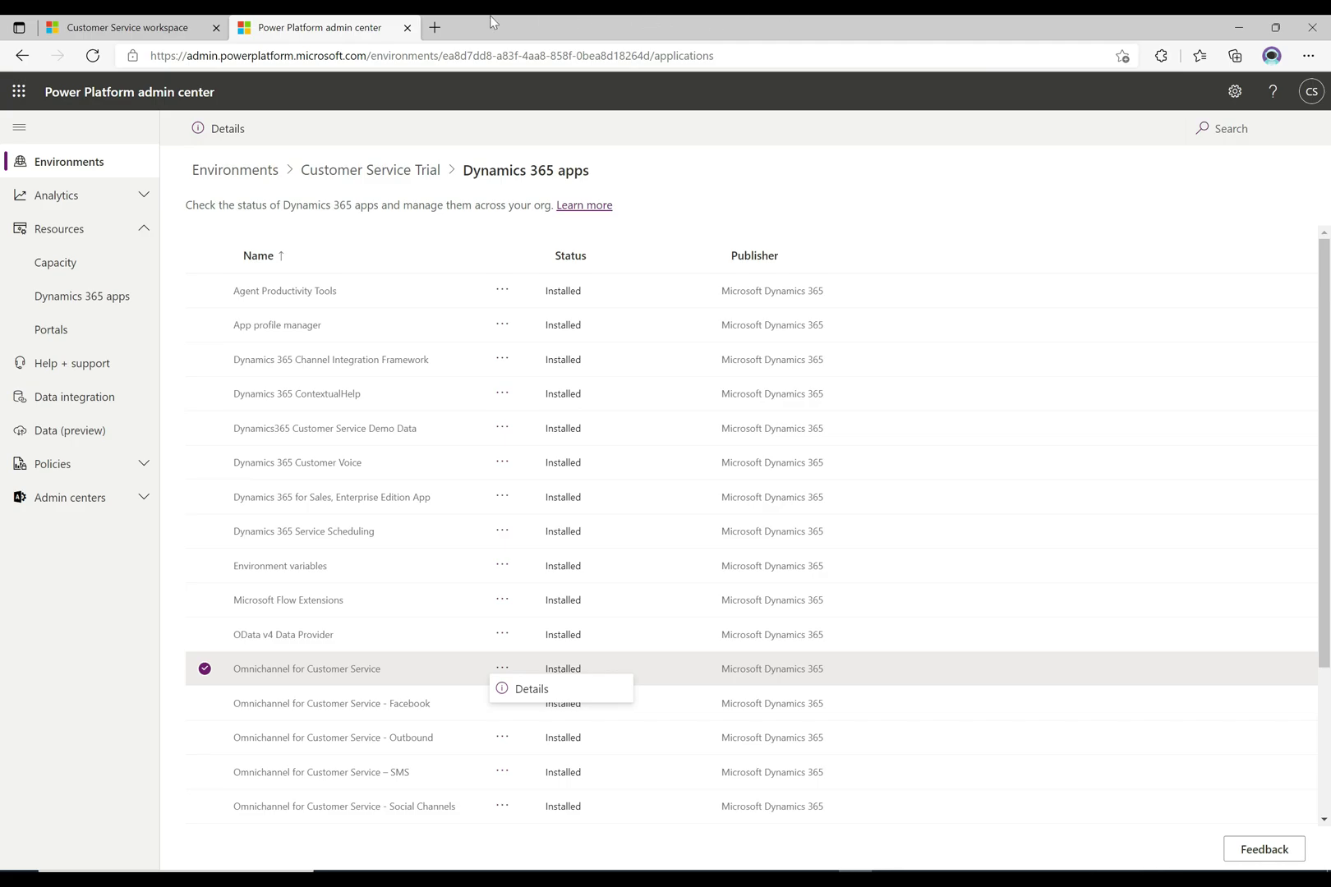
# Switch from the Customer Service workspace to the Omnichannel for Customer Service app, leaving the current site and allowing microphone use.
pyautogui.click(162, 25)
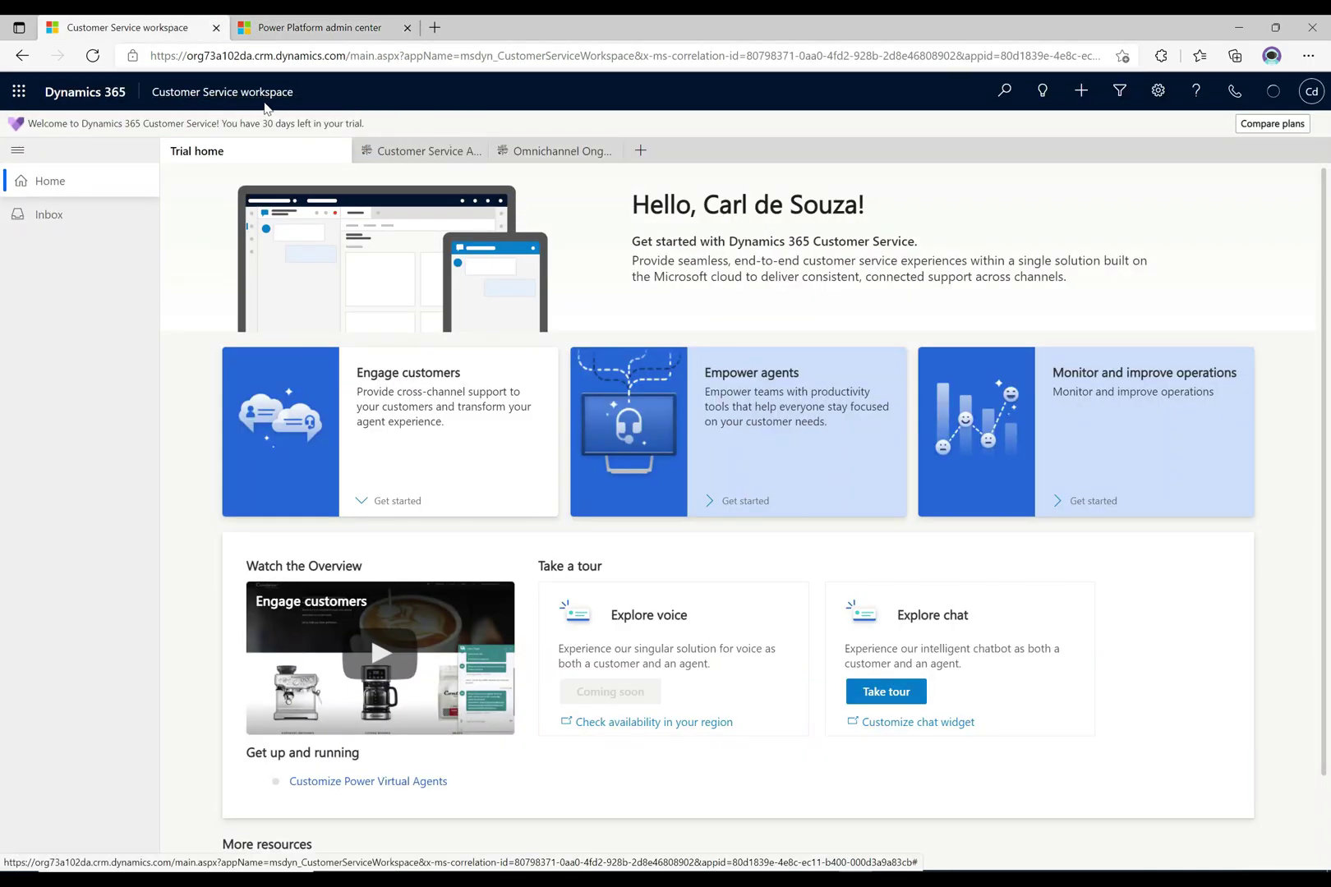
pyautogui.click(255, 97)
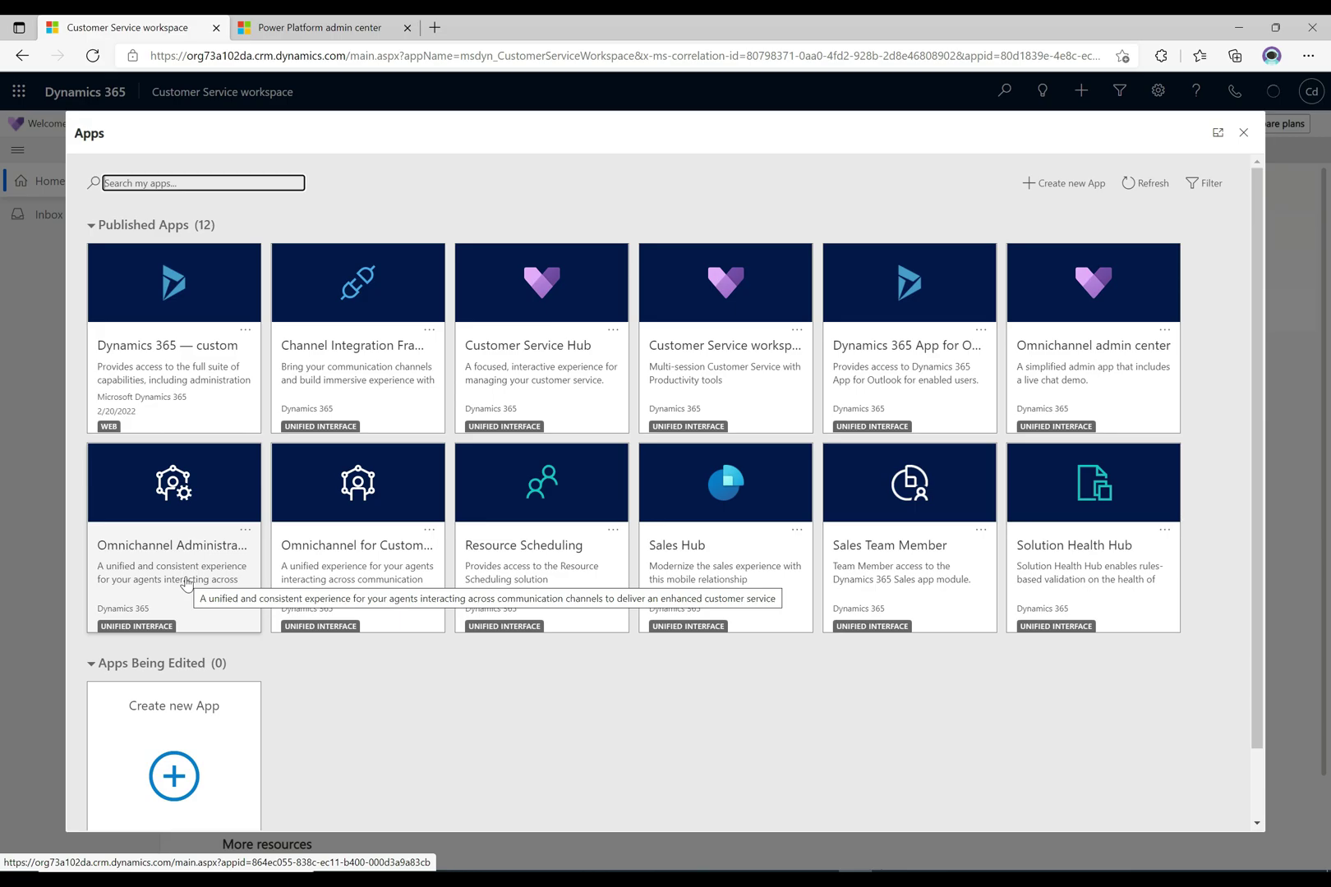
pyautogui.click(388, 562)
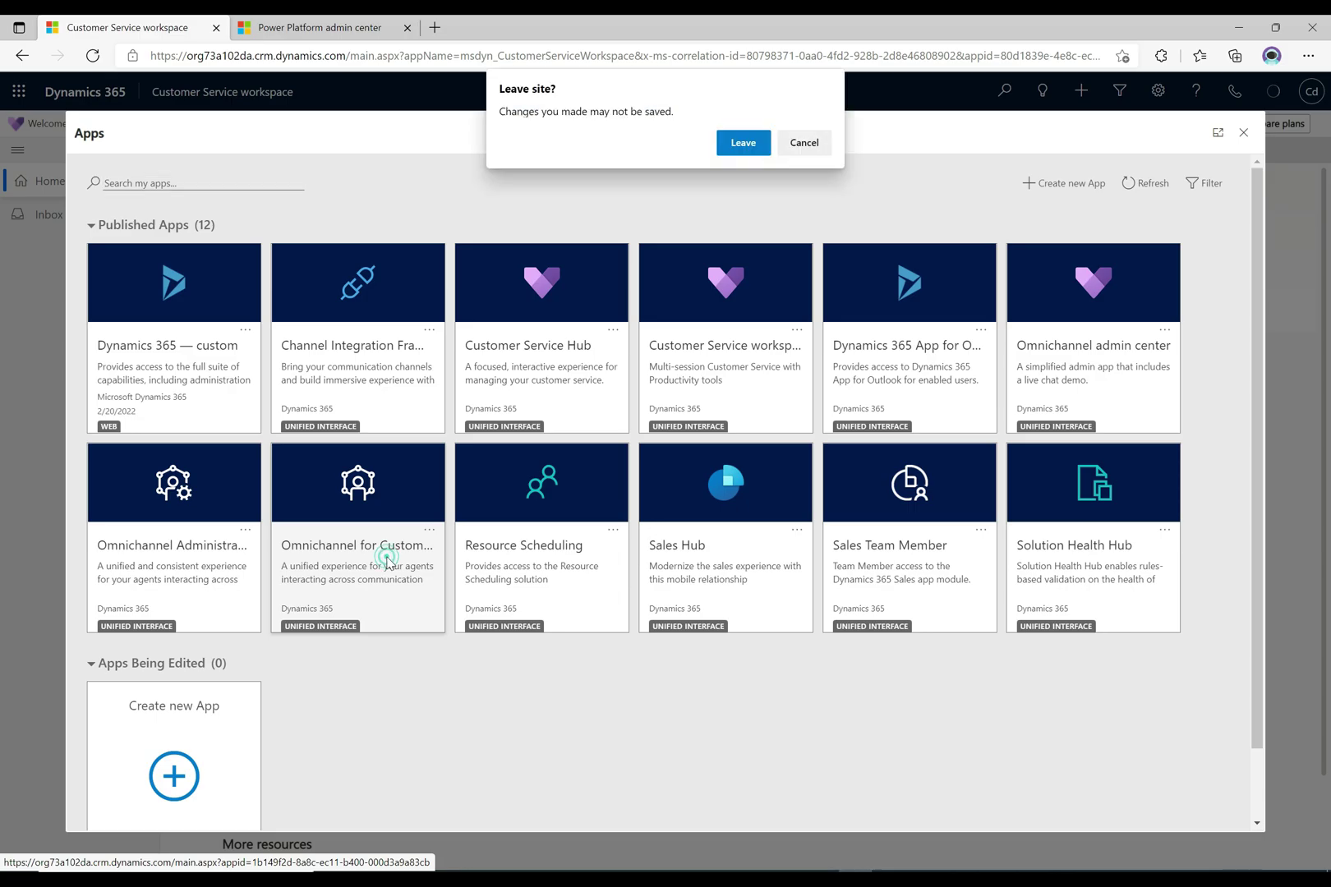
pyautogui.click(744, 144)
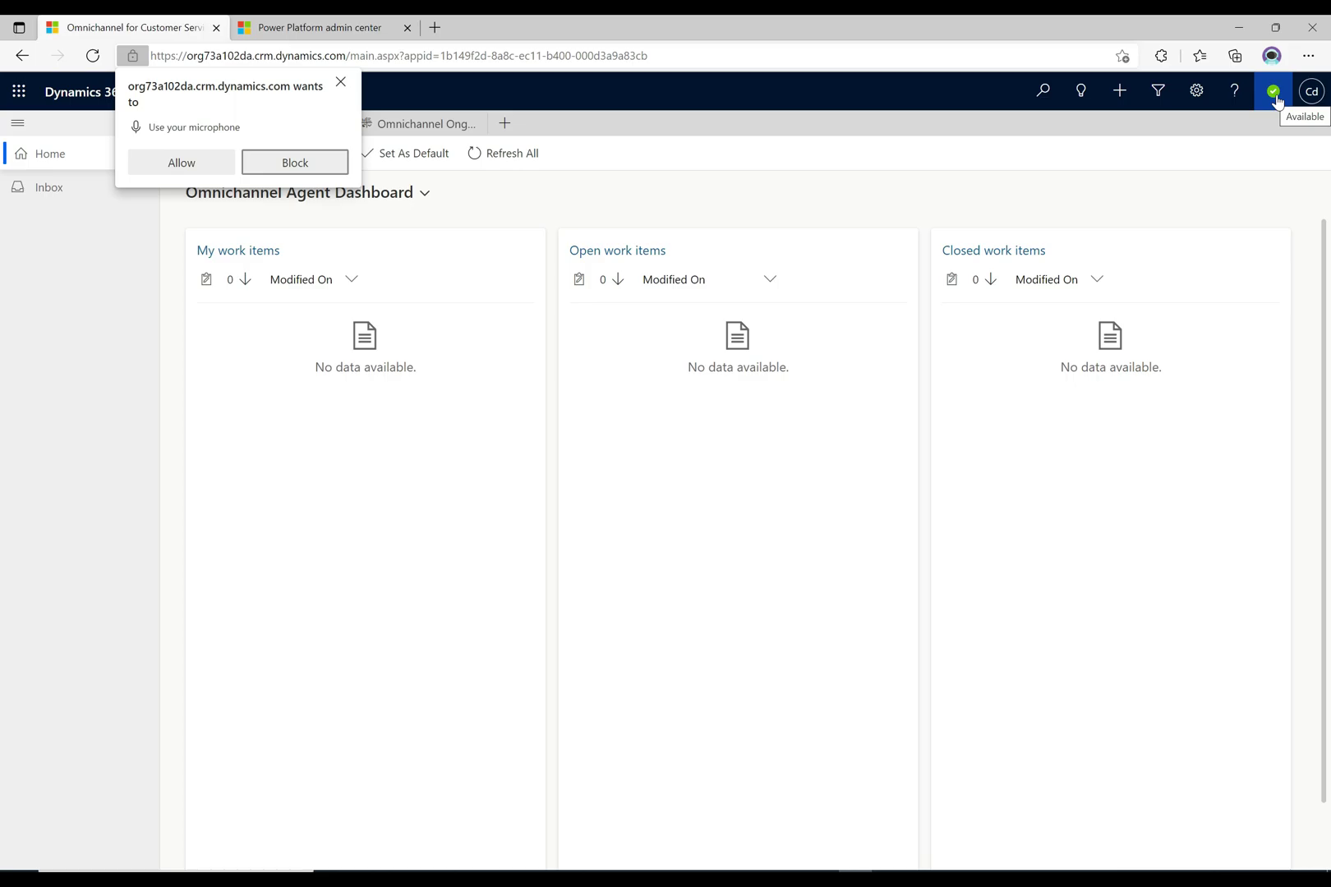
pyautogui.click(184, 163)
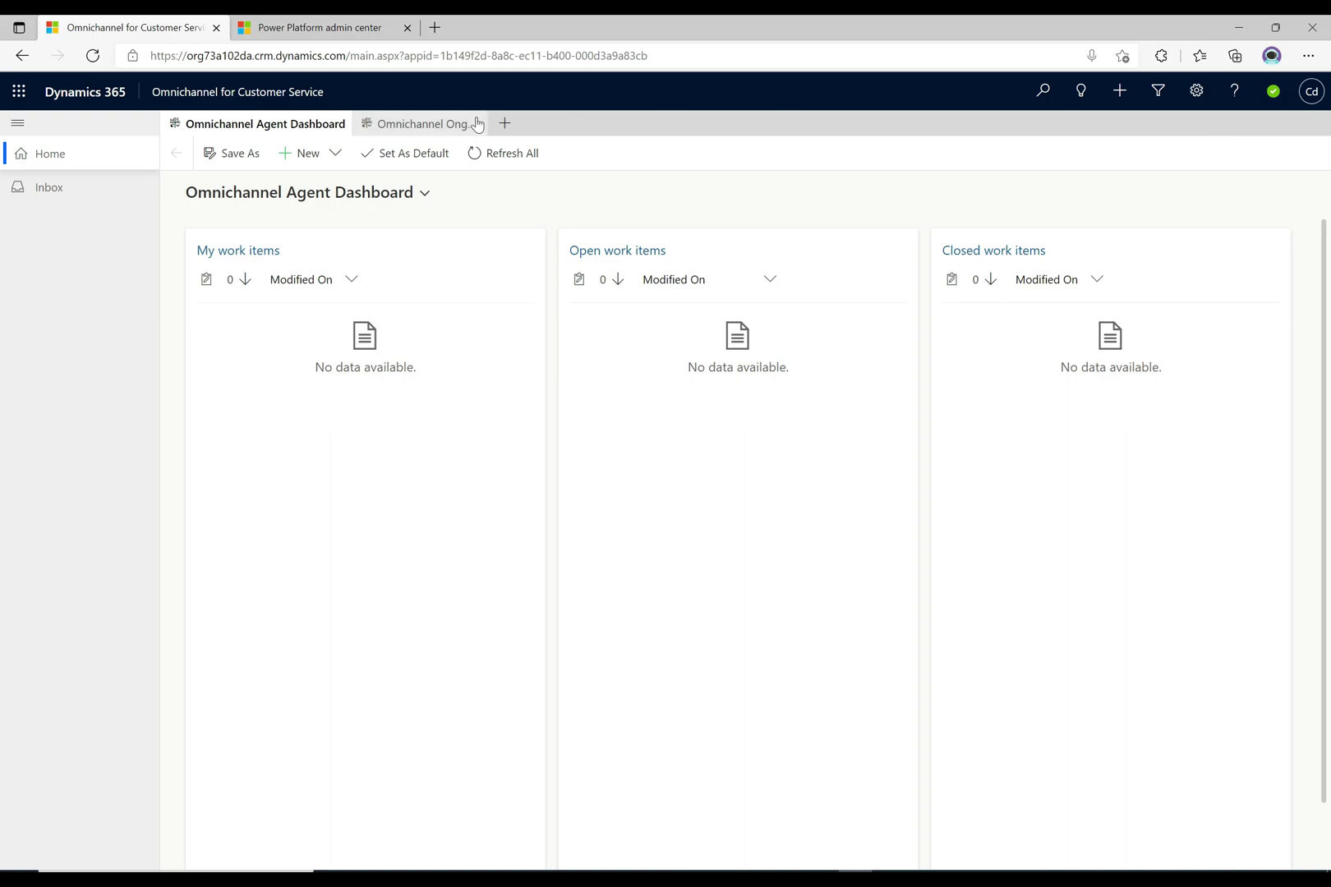
# In the Power Platform admin center, open the Customer Service Trial environment's user settings and manage its users in Dynamics 365.
pyautogui.click(341, 33)
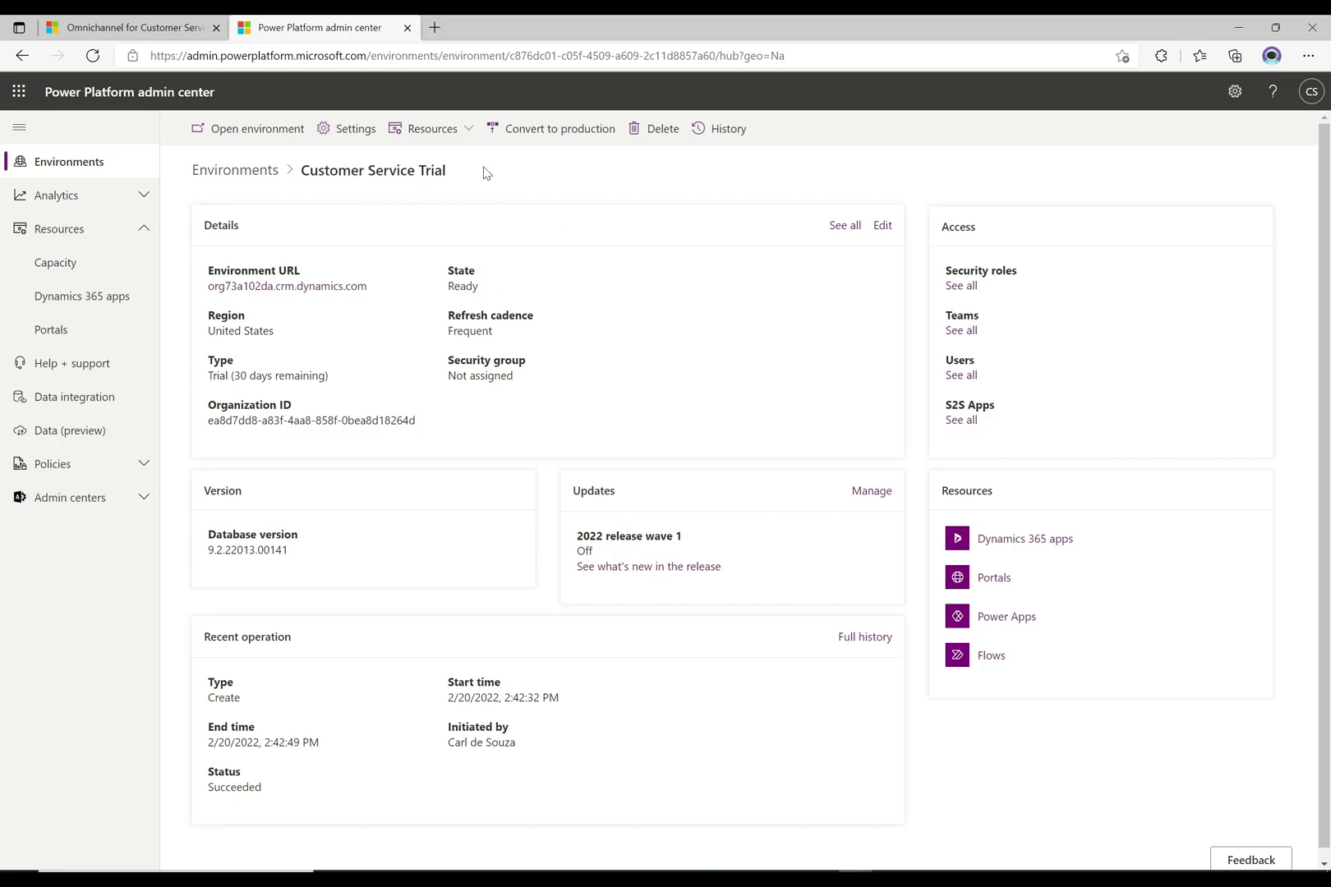
pyautogui.click(361, 131)
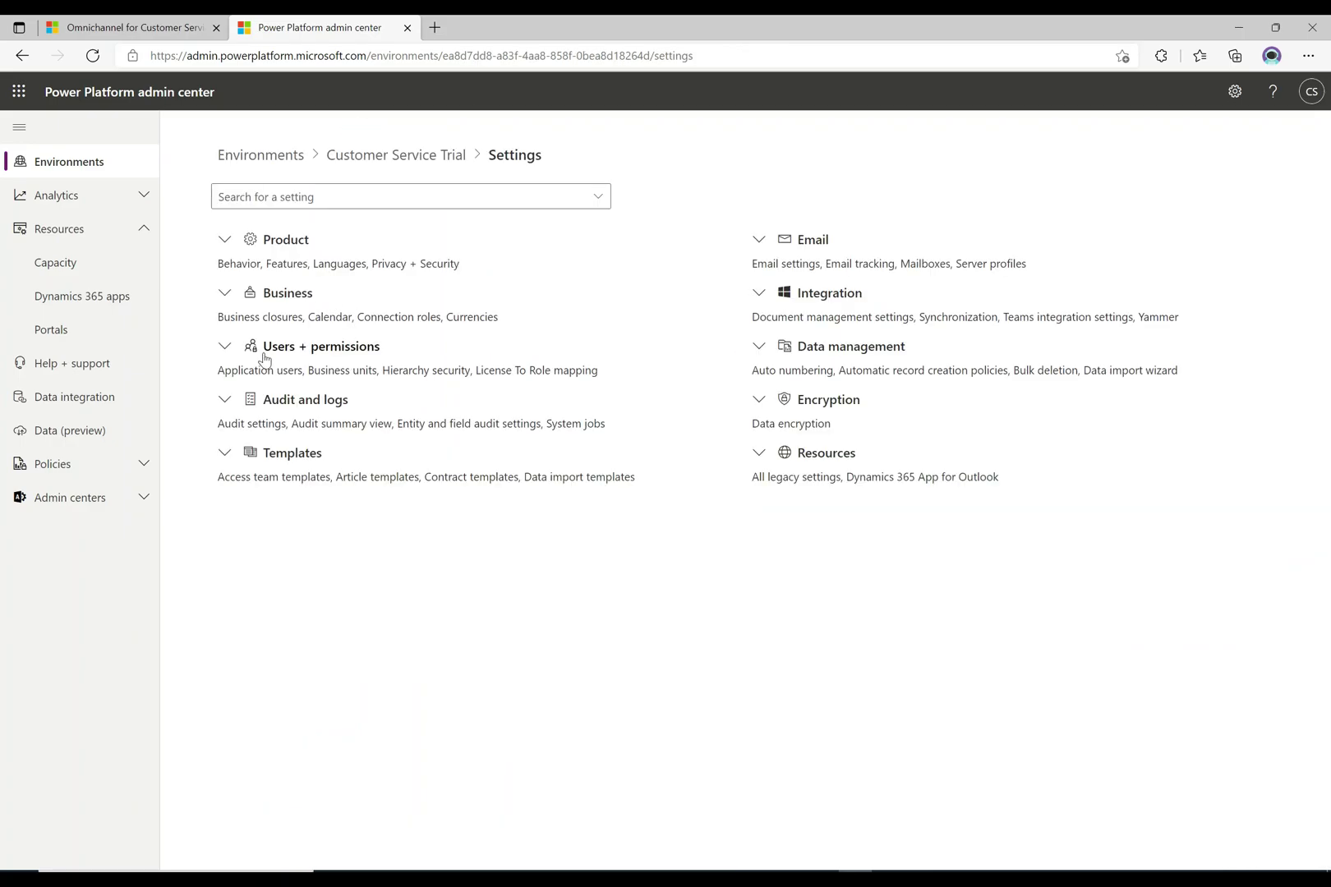
pyautogui.click(263, 350)
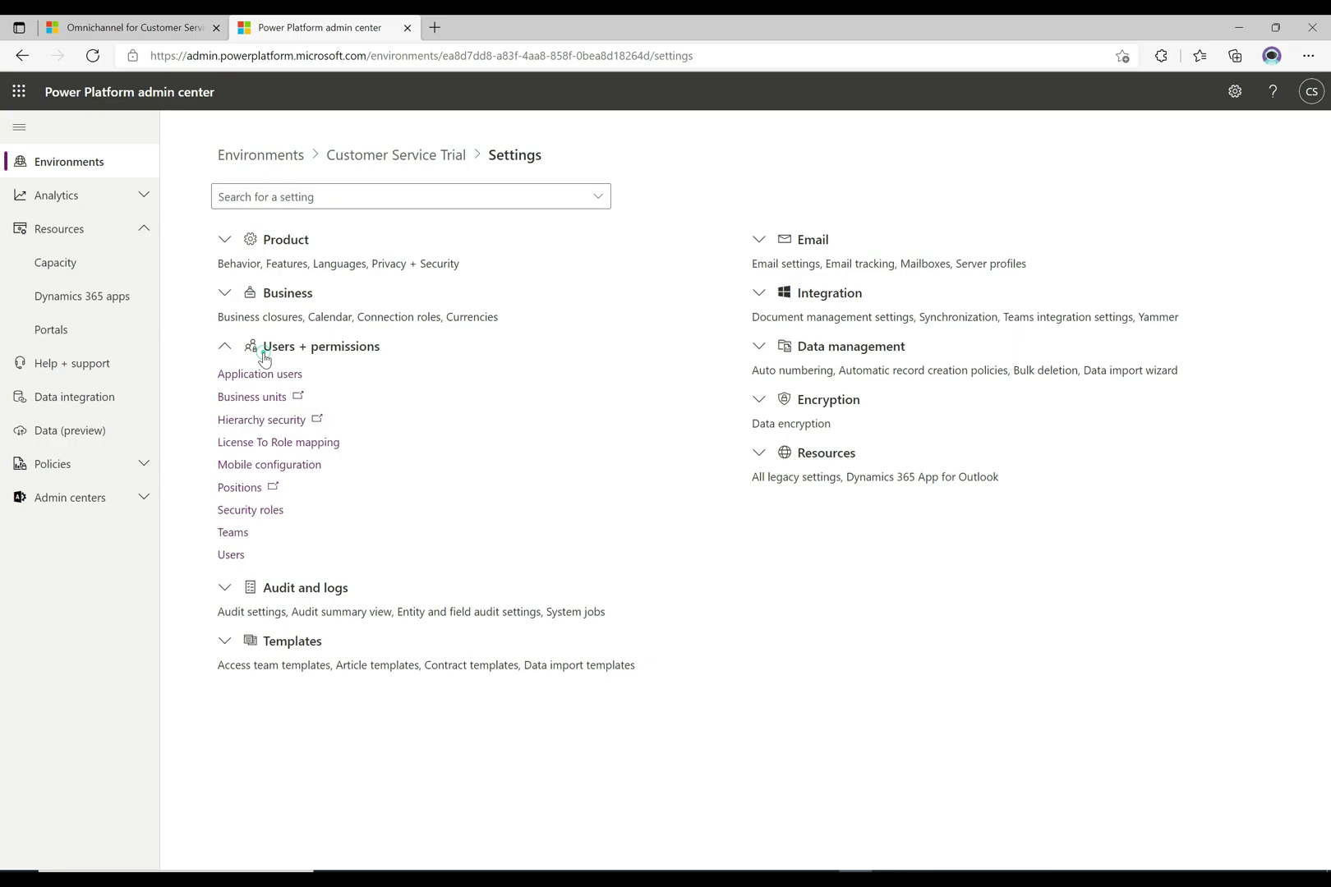
pyautogui.click(233, 555)
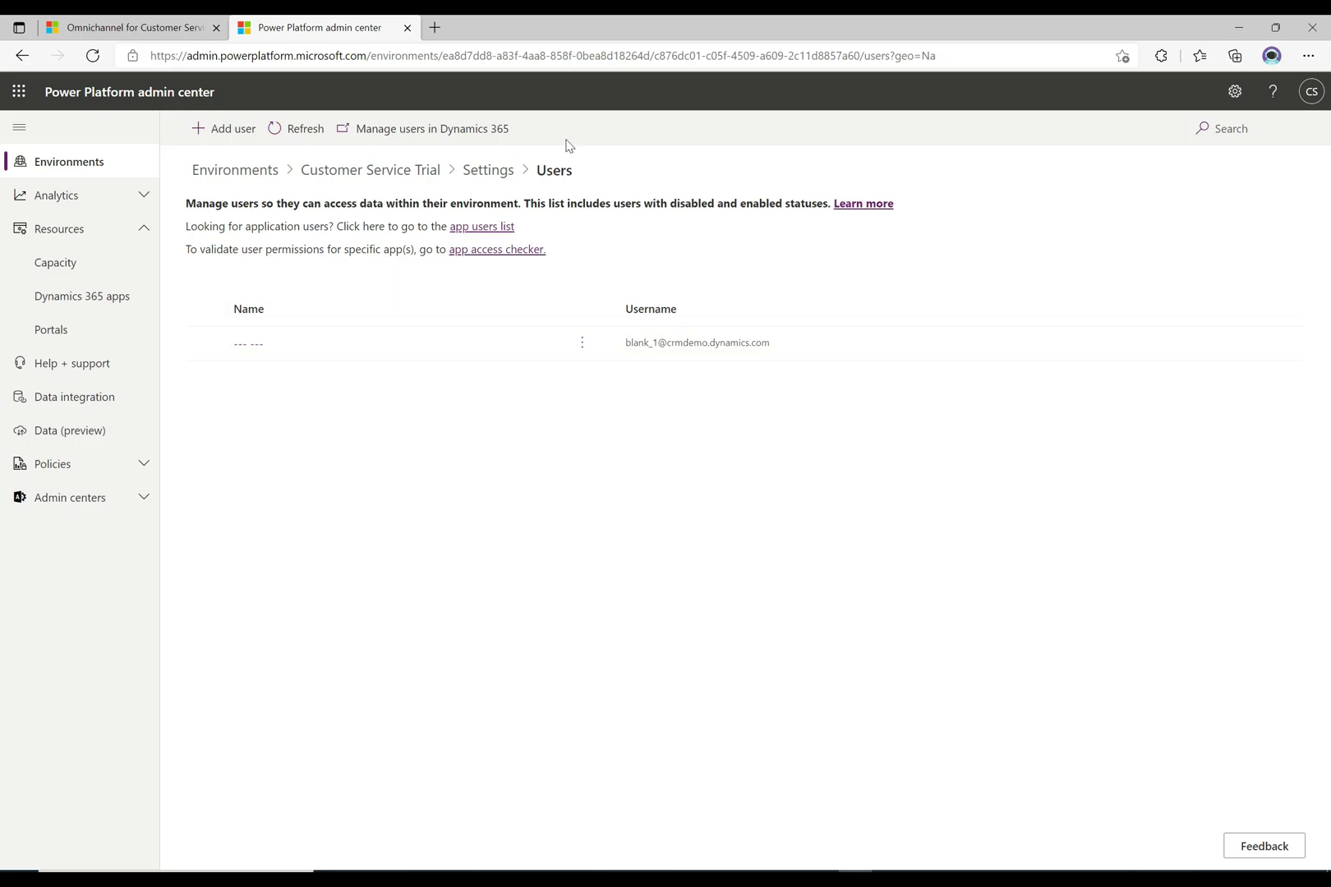
pyautogui.click(443, 138)
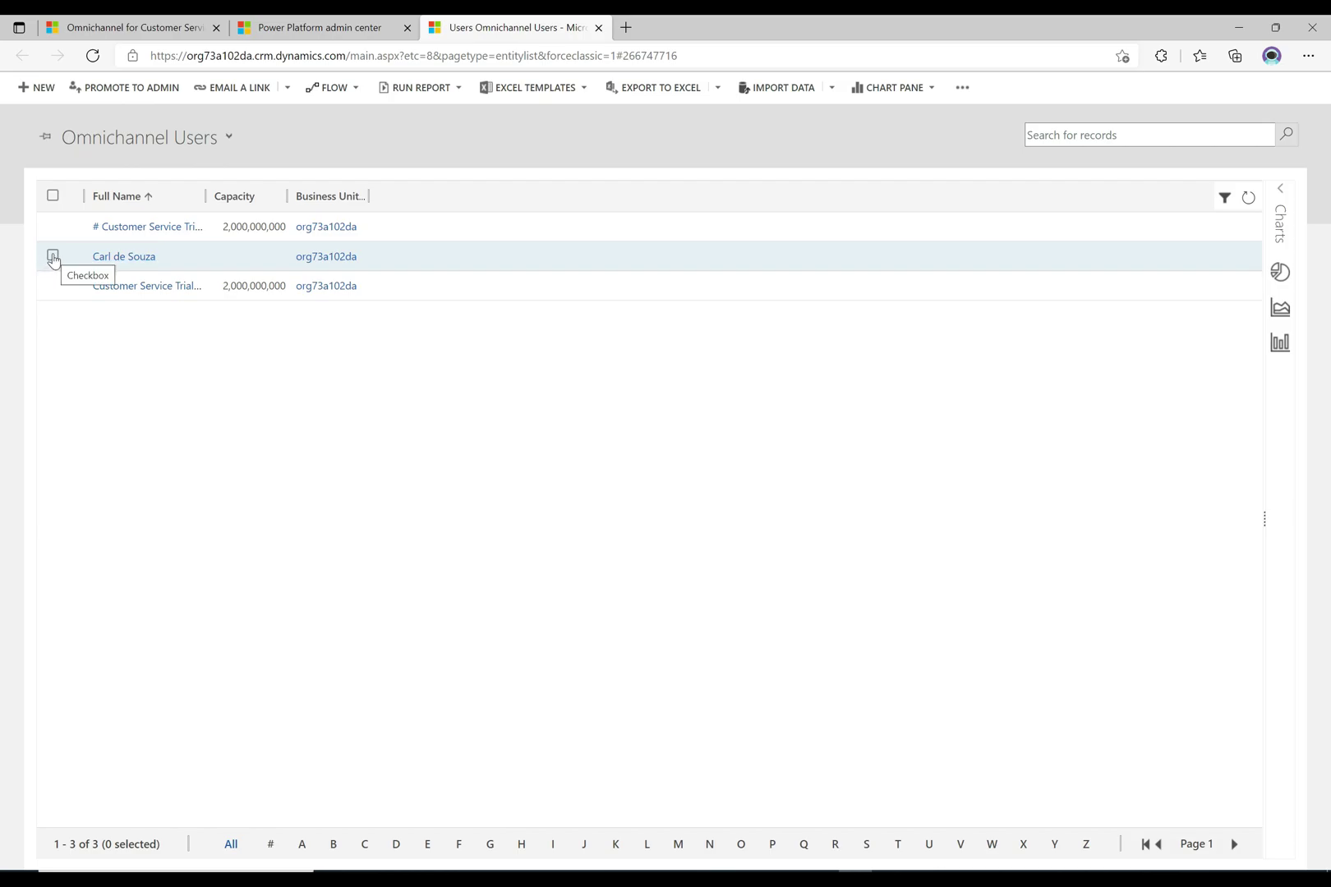
# Check the administrator's own user account for the Omnichannel administrator, Omnichannel agent and Omnichannel supervisor roles, and confirm the role assignment.
pyautogui.click(53, 256)
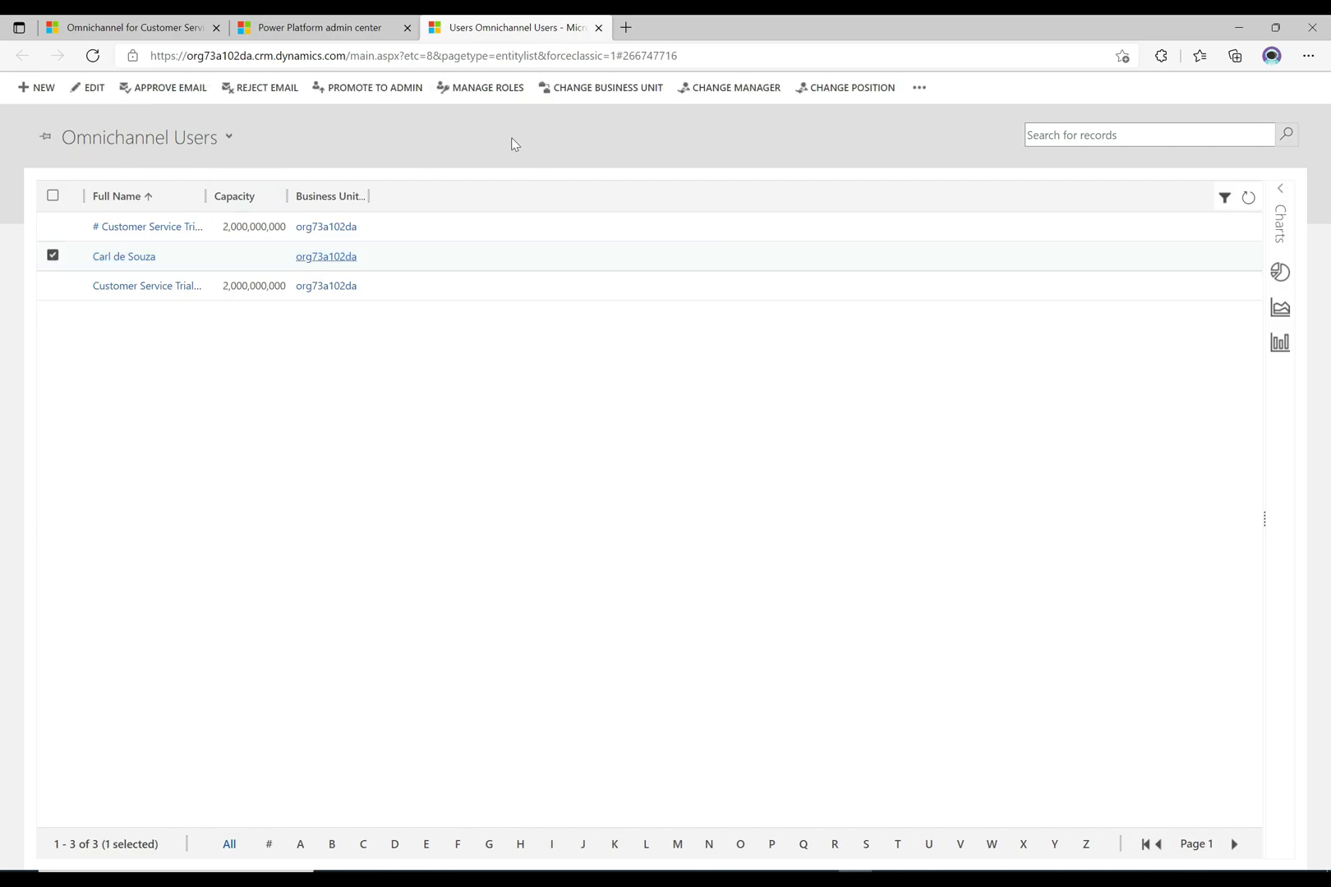
pyautogui.click(485, 88)
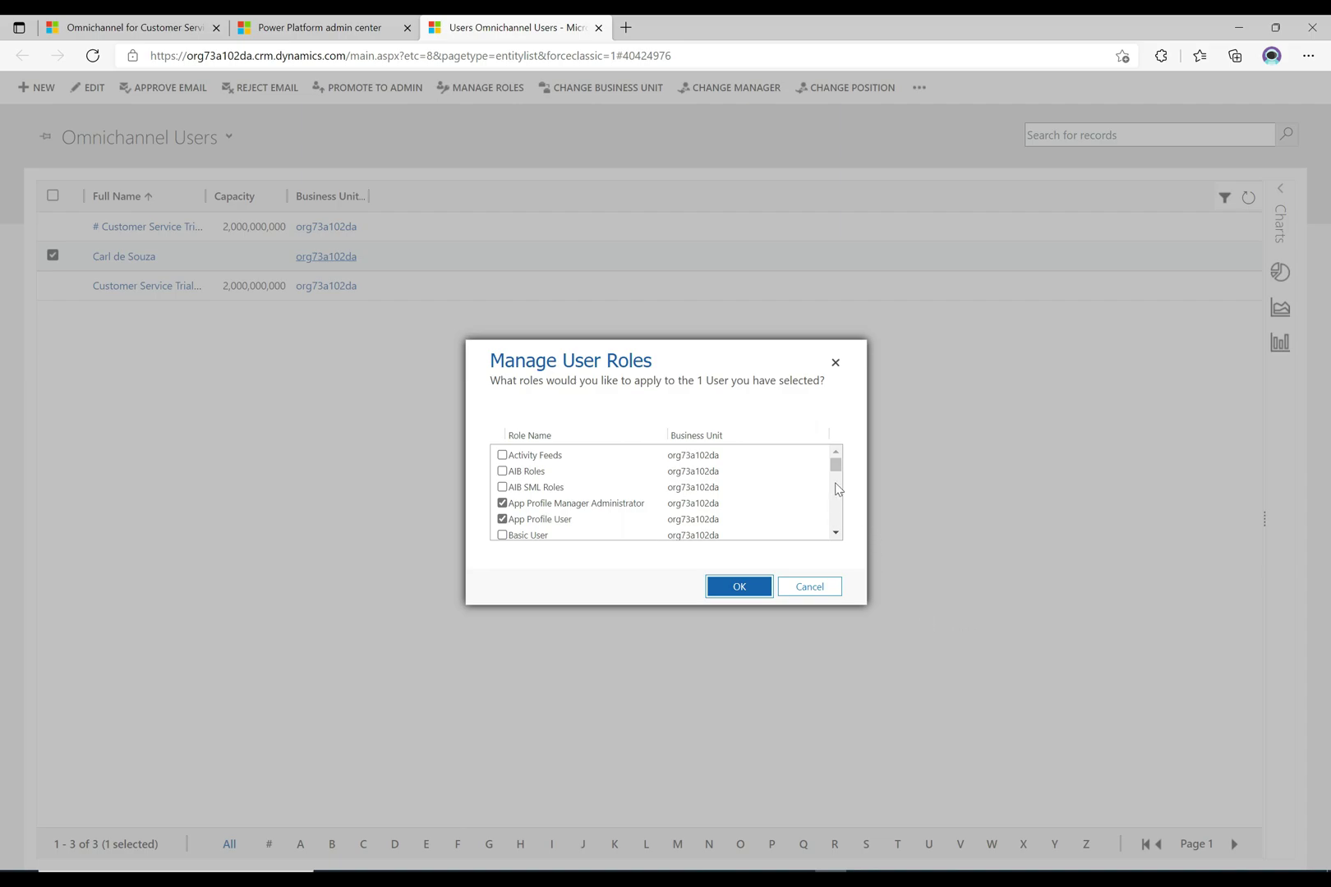
pyautogui.moveTo(838, 469); pyautogui.dragTo(838, 507)
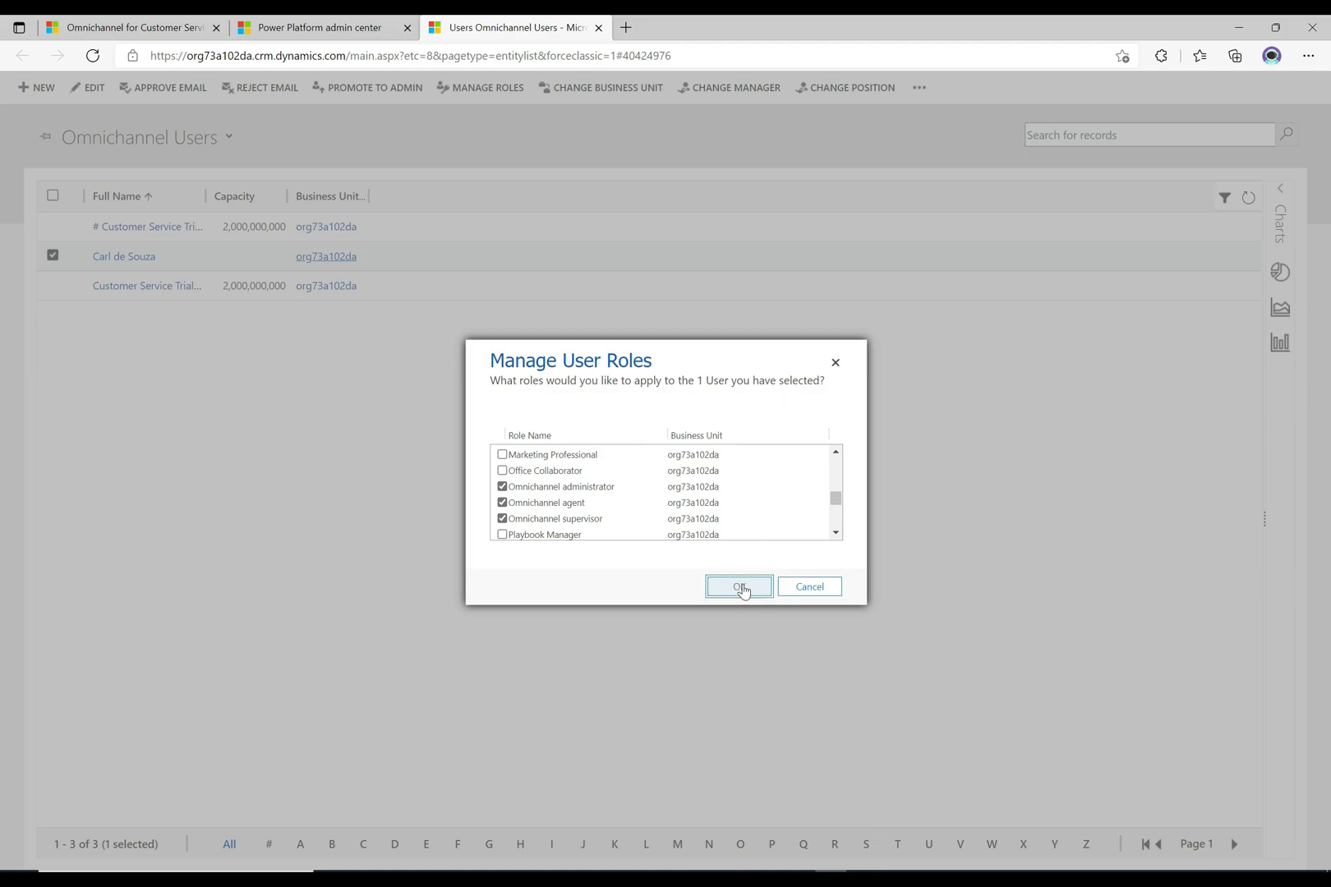
pyautogui.click(740, 588)
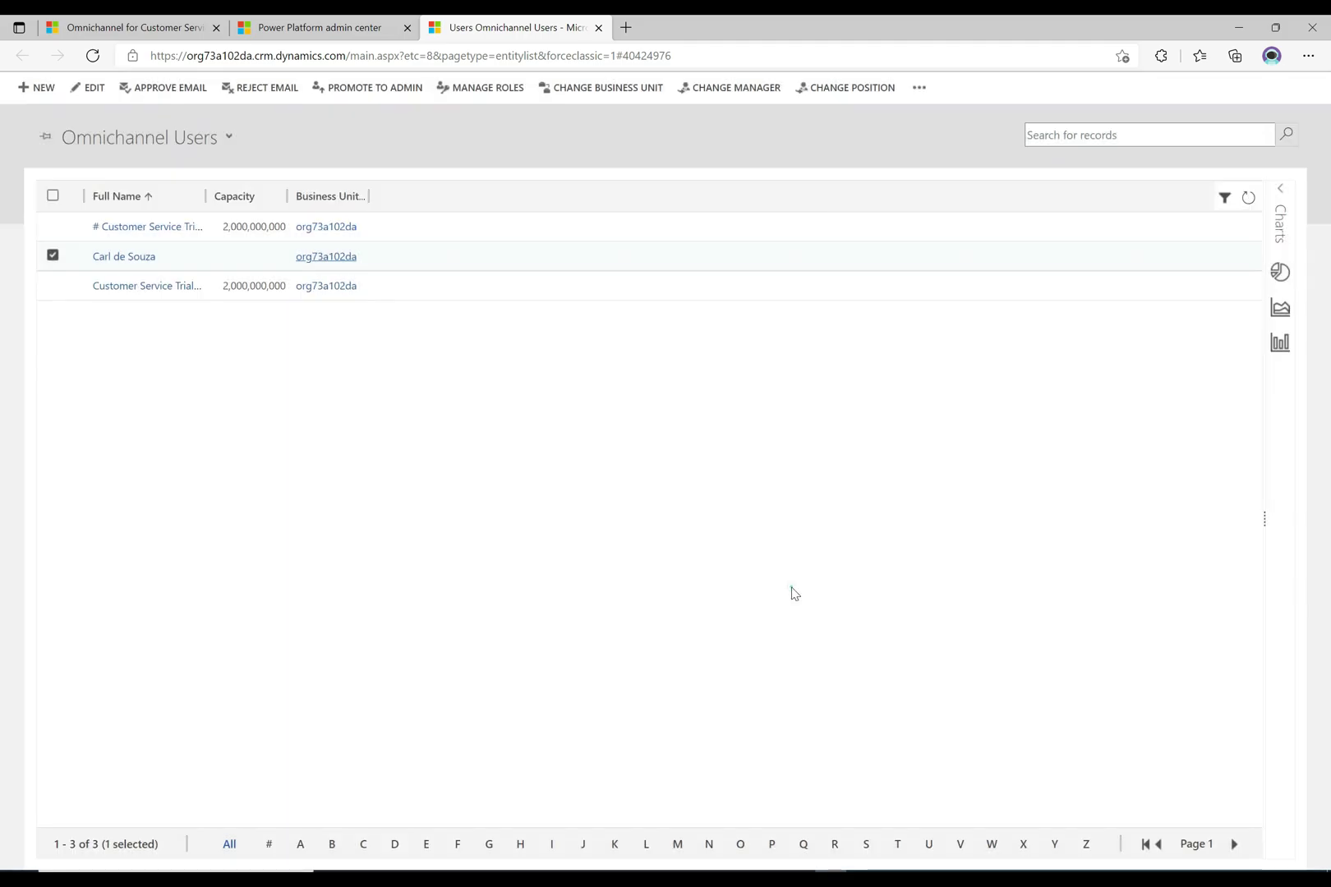
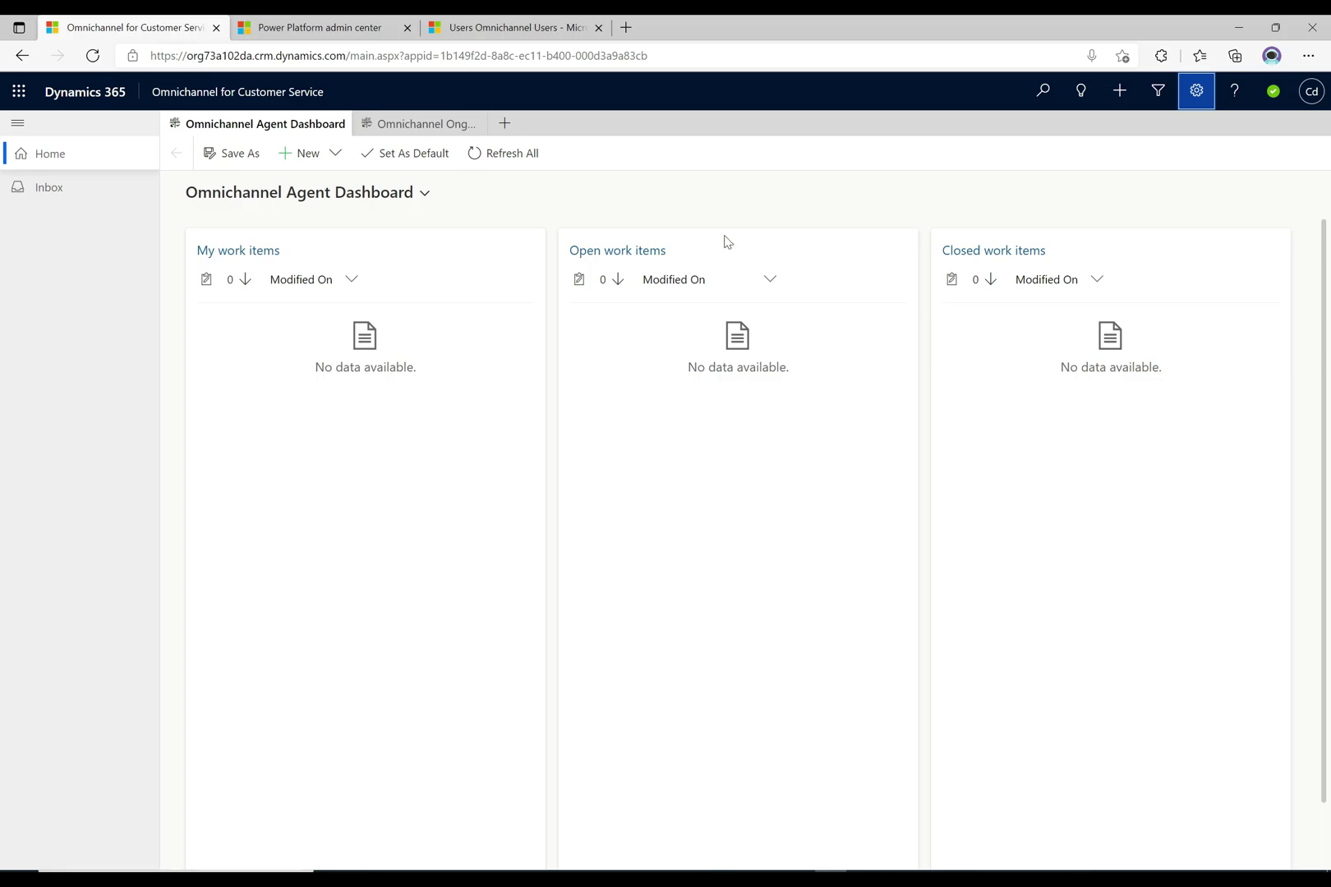
# Switch to the Omnichannel admin center app and dismiss its live demos introduction.
pyautogui.click(794, 194)
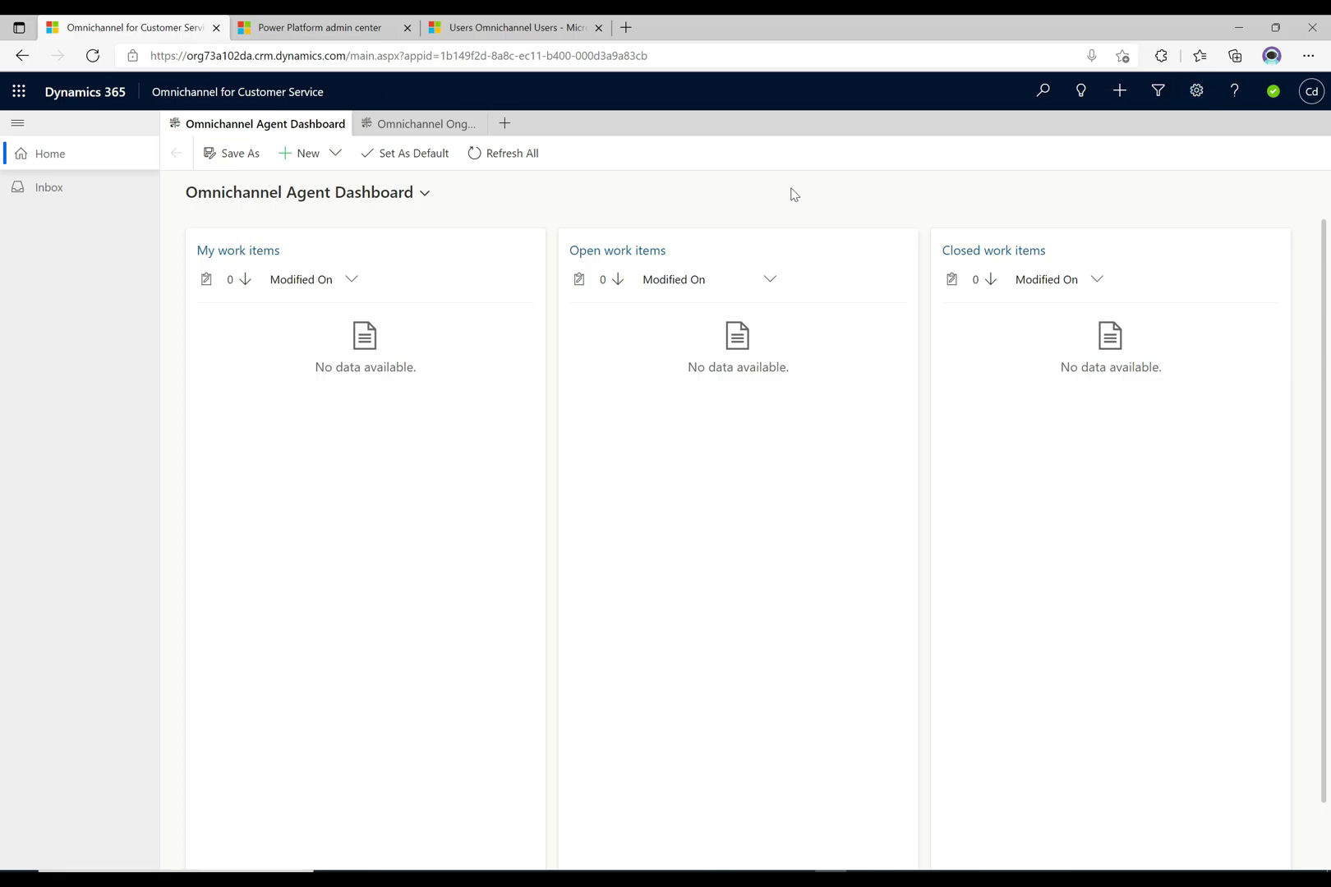
pyautogui.click(263, 92)
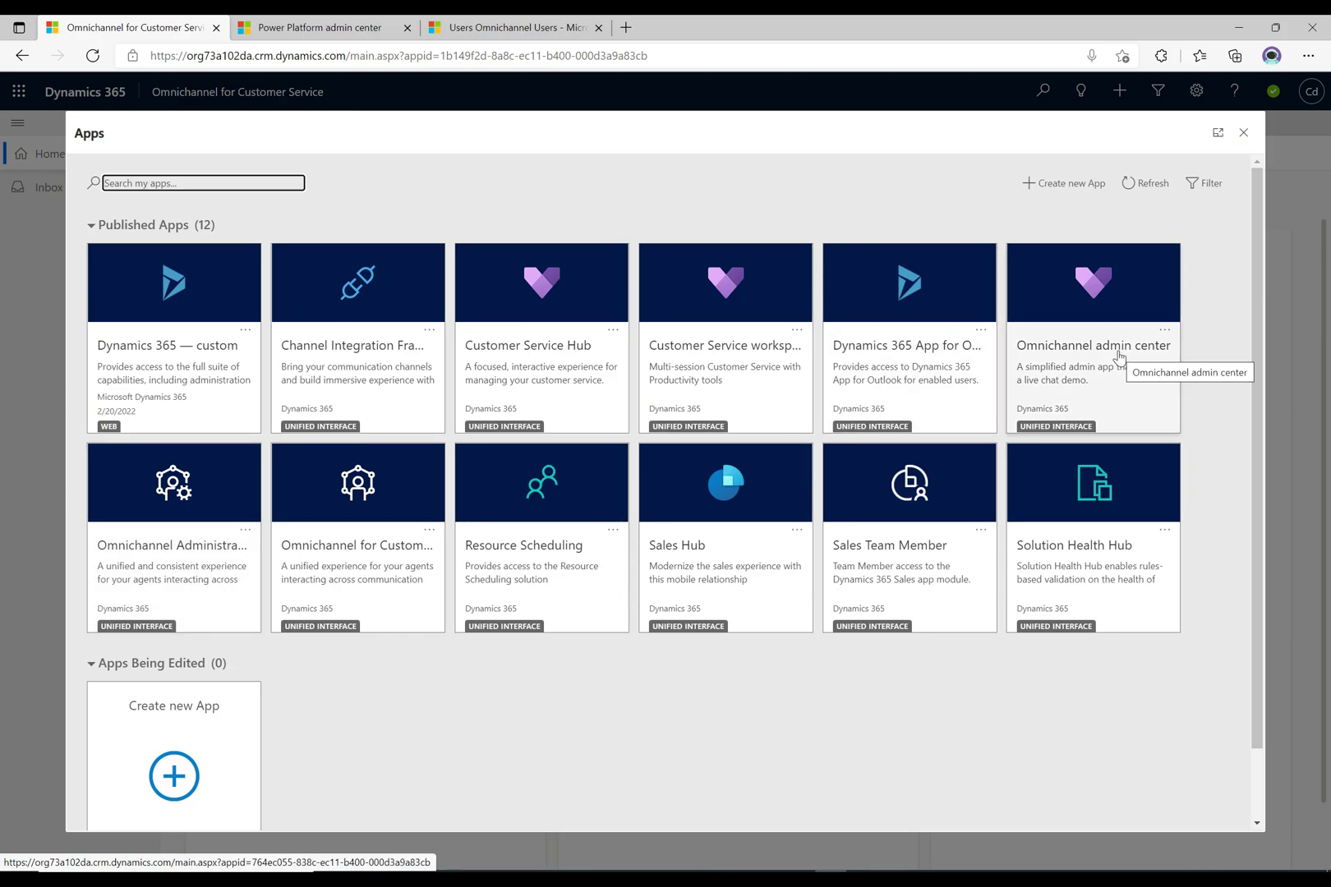
pyautogui.click(1118, 357)
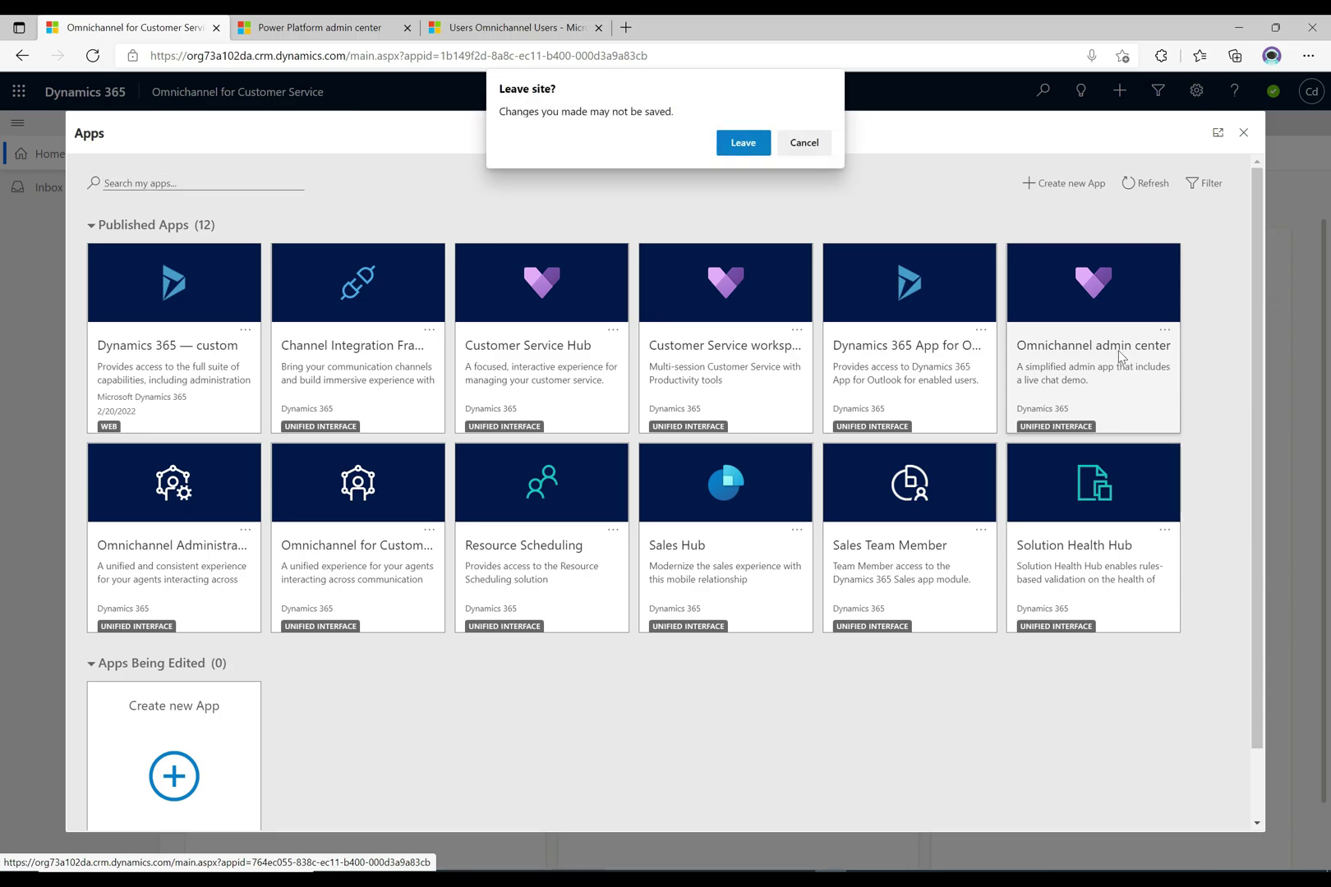
pyautogui.click(742, 143)
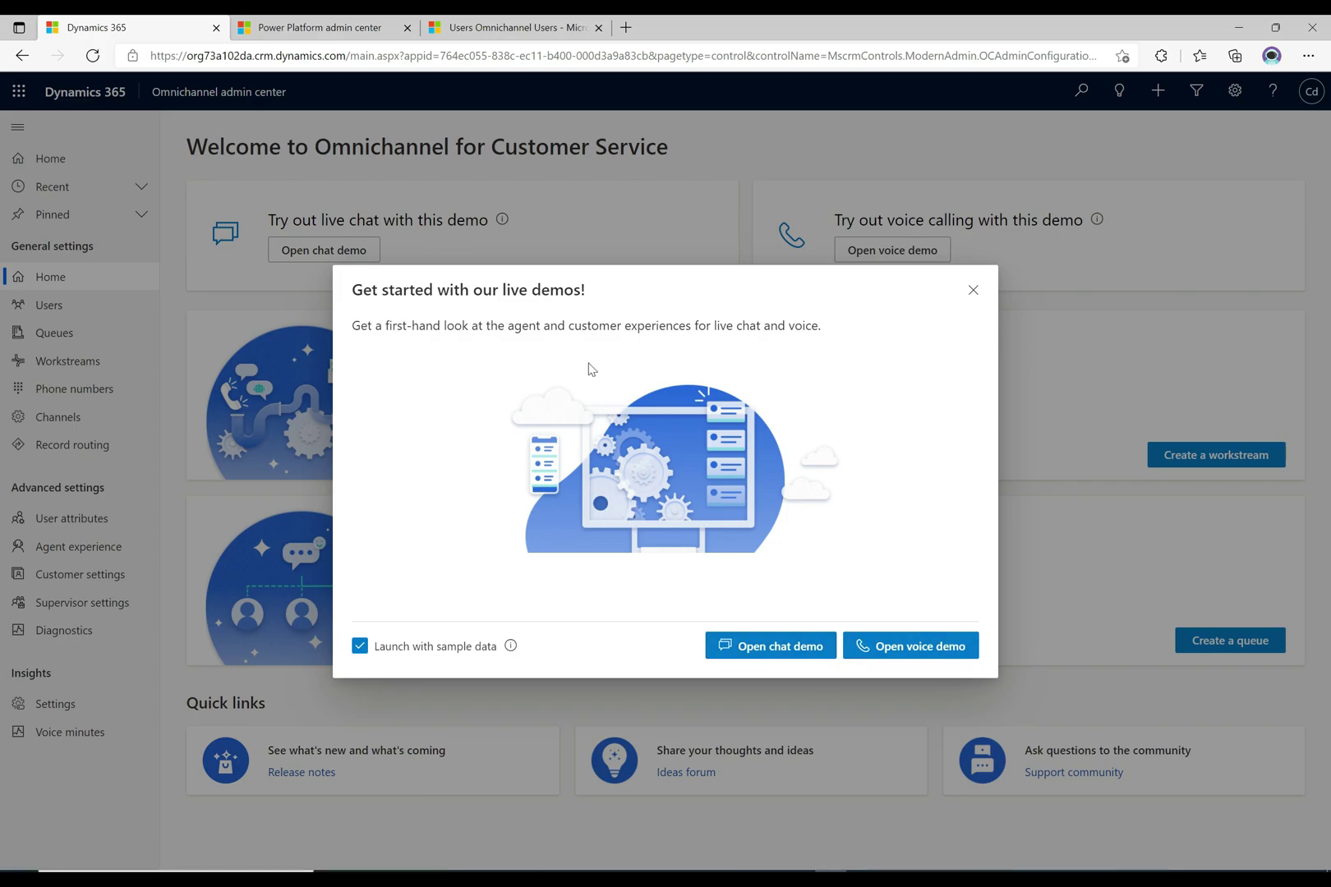
pyautogui.click(973, 290)
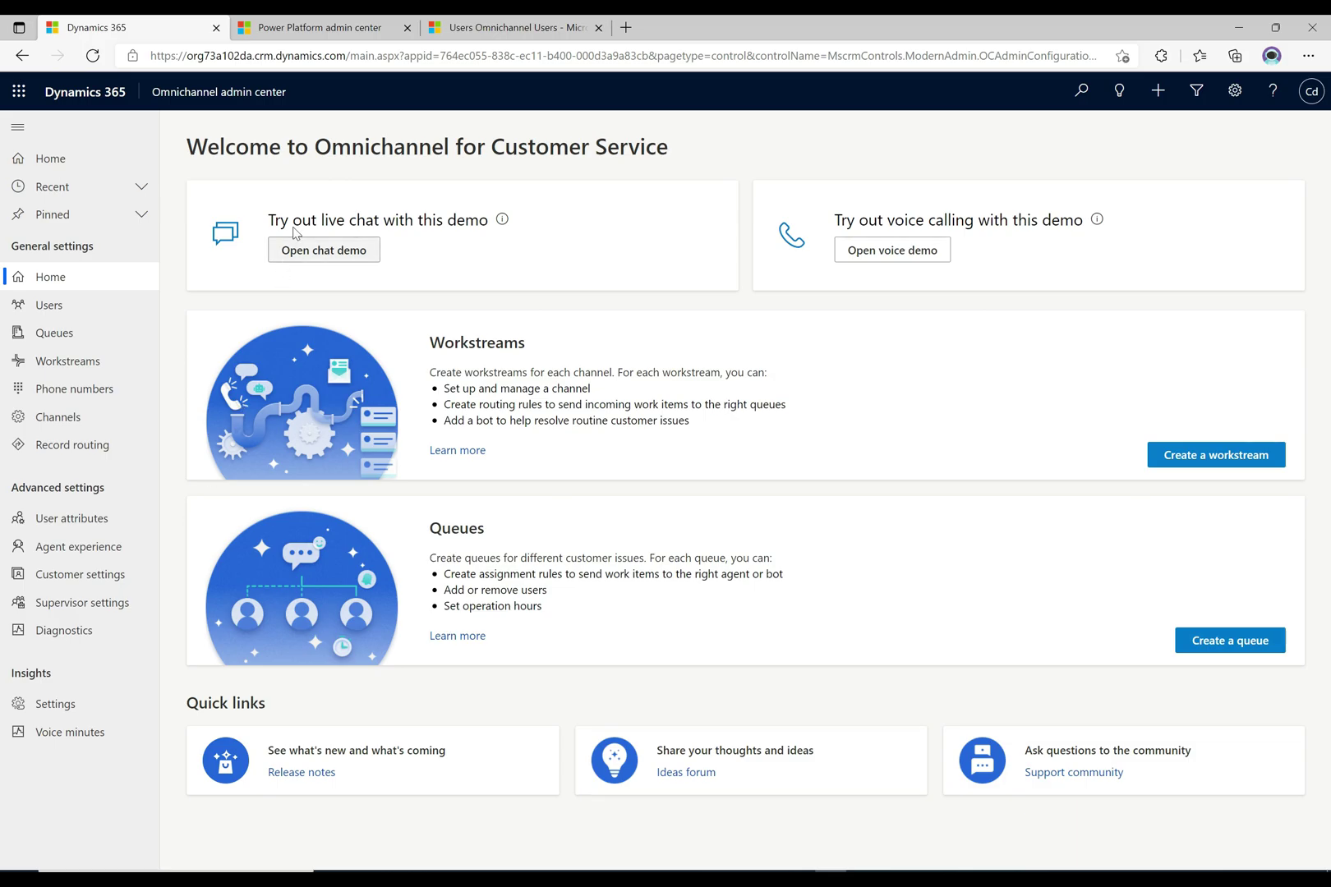
# Switch to the Omnichannel Administration app and look through its channel, queue, agent experience and settings areas.
pyautogui.click(234, 93)
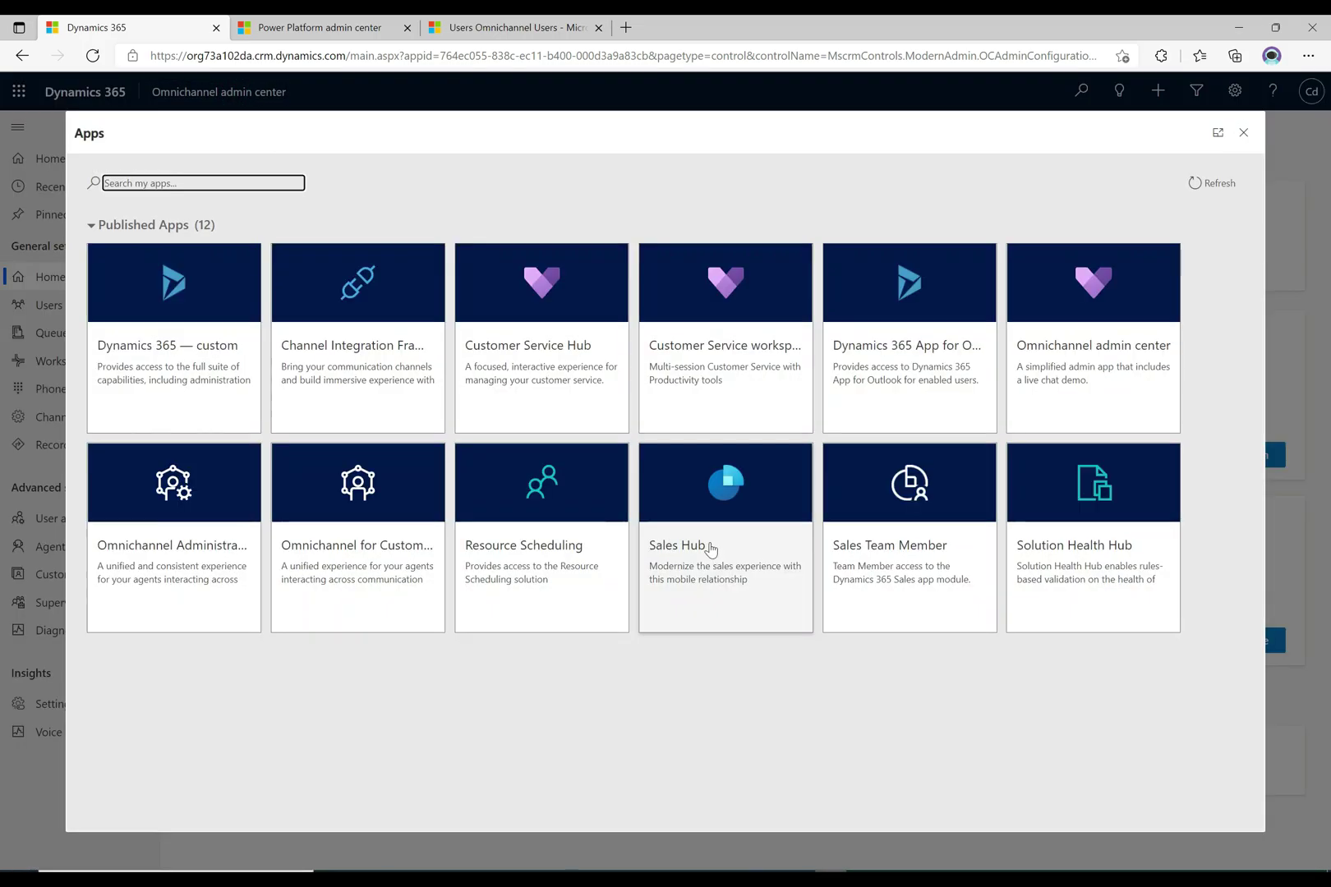
pyautogui.click(164, 549)
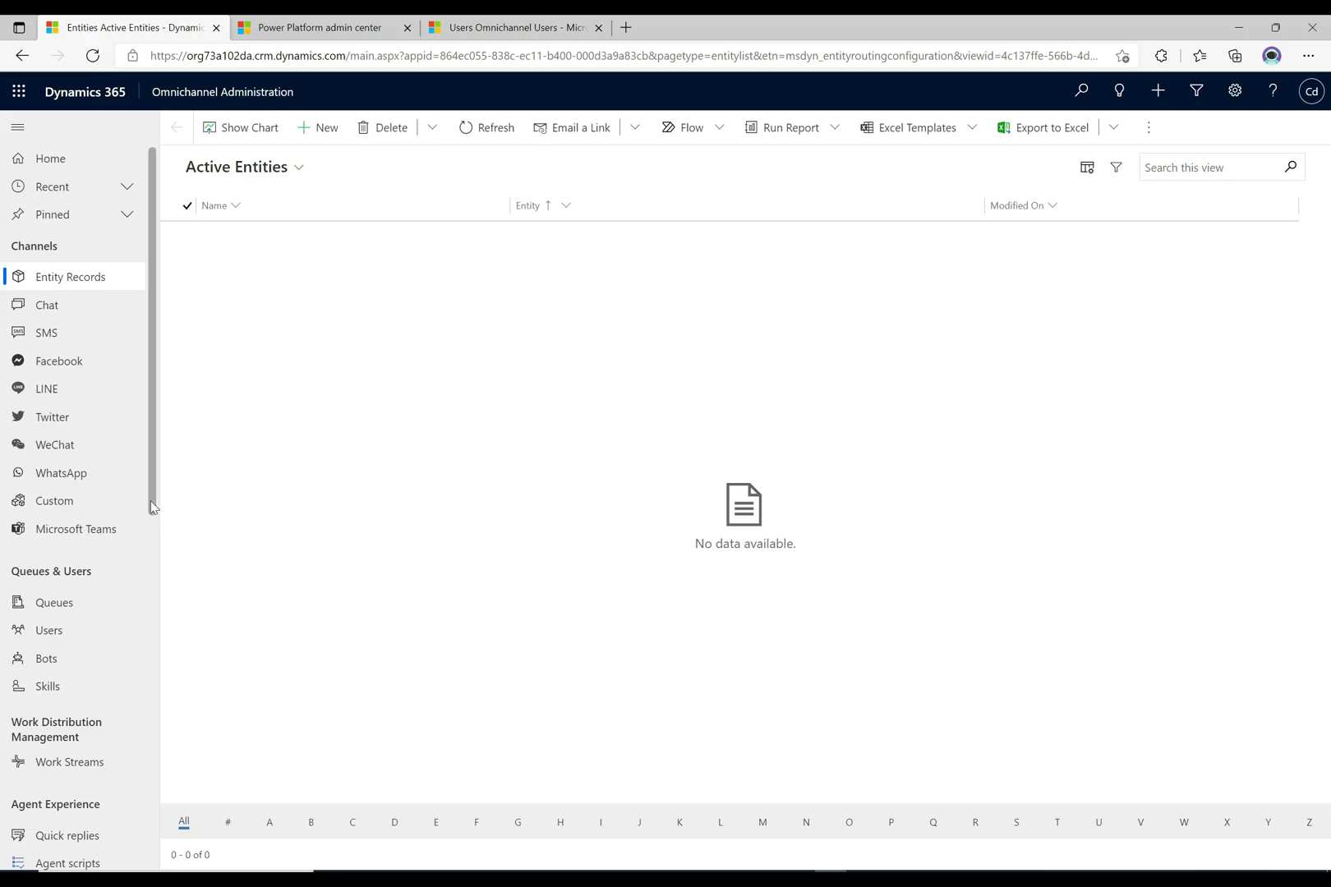
pyautogui.scroll(-3, 151, 507)
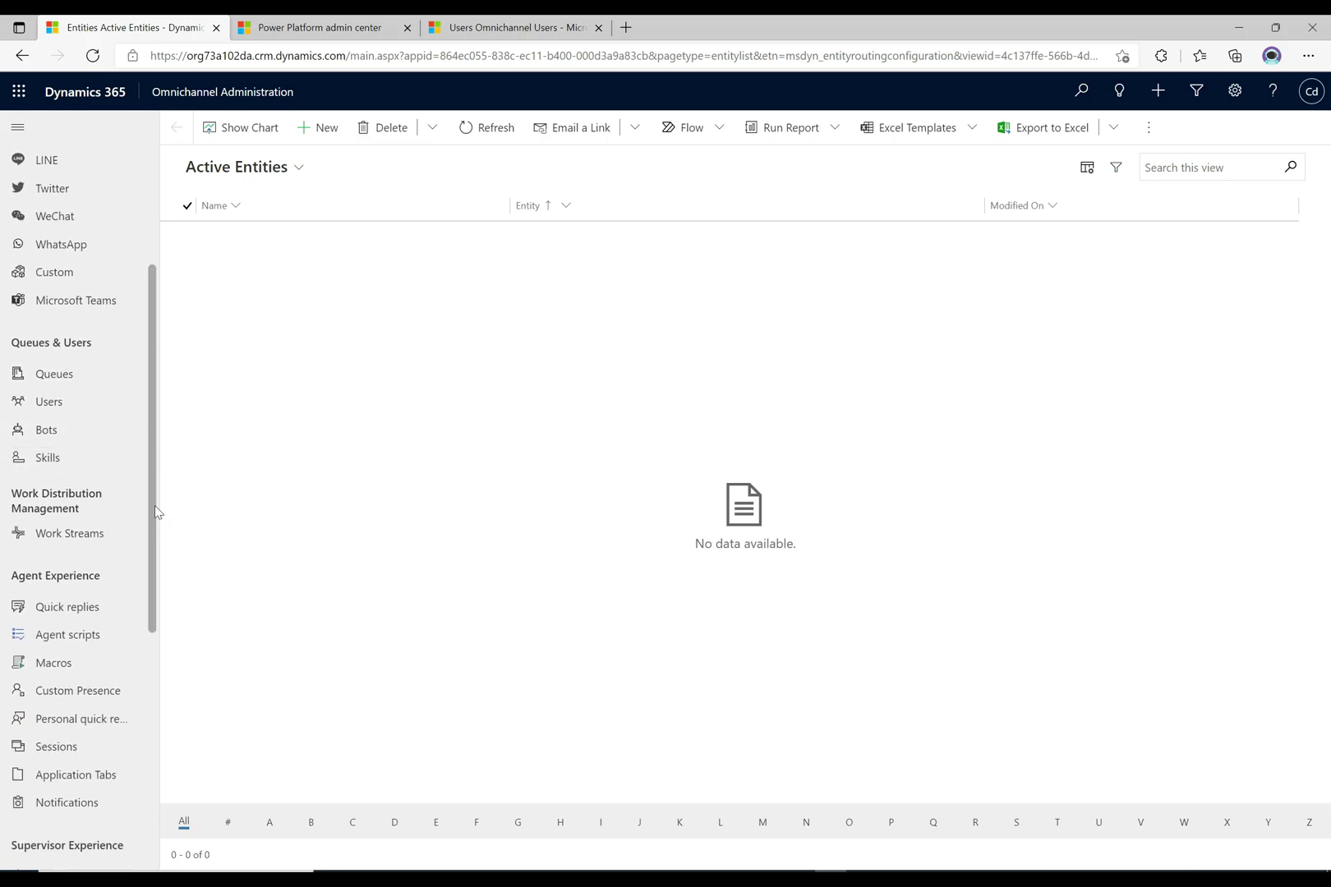
pyautogui.scroll(-3, 155, 502)
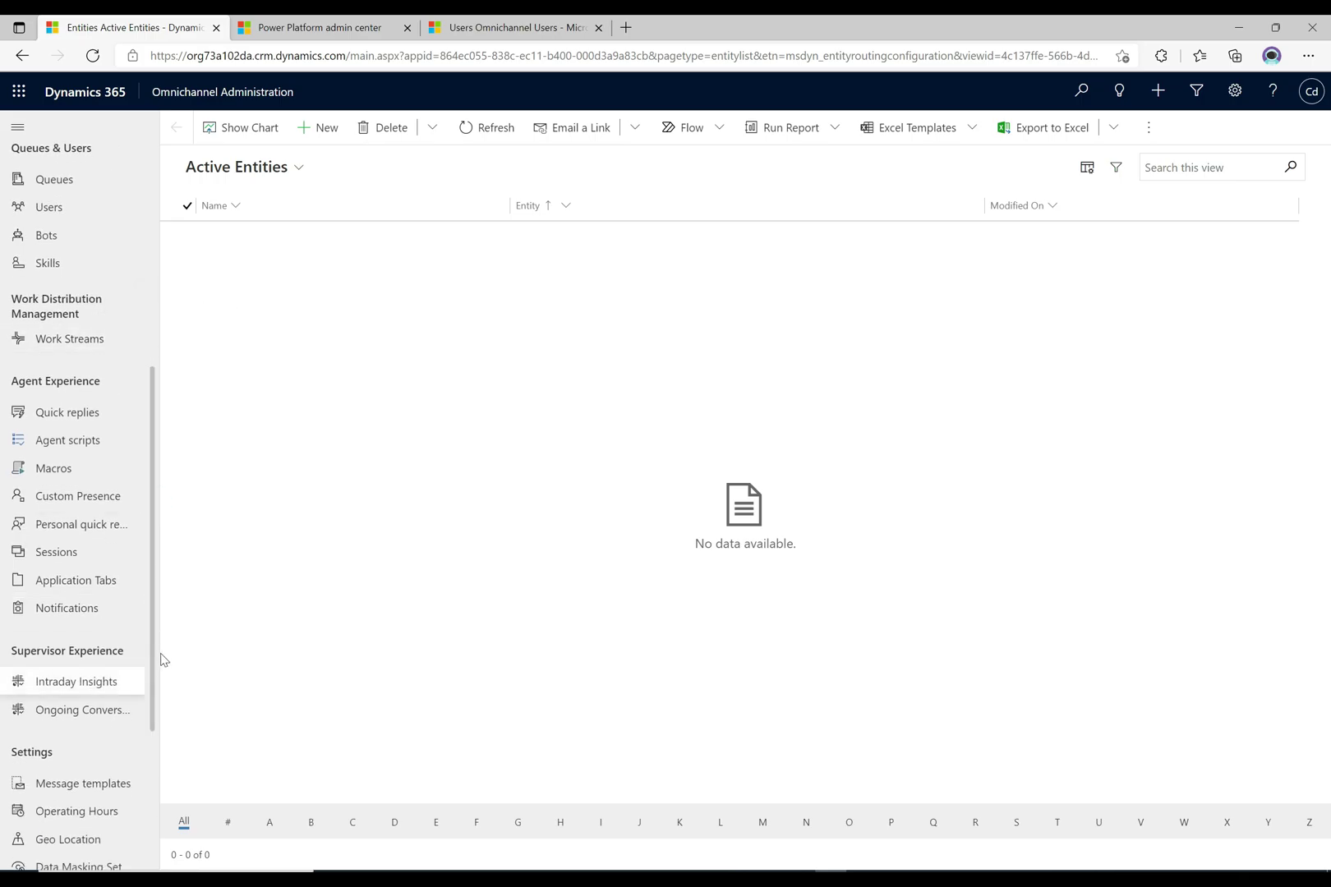
pyautogui.scroll(-4, 151, 657)
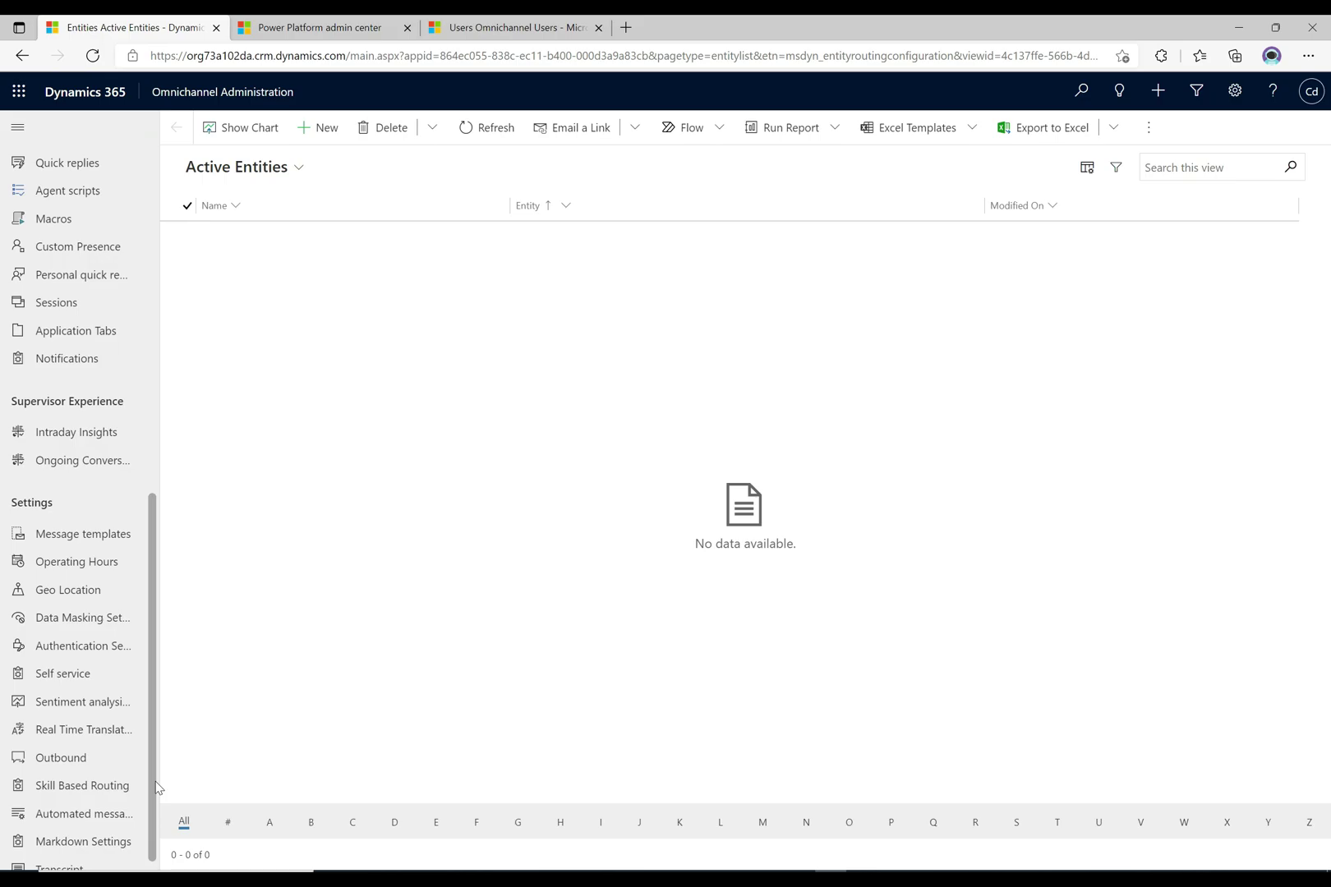
pyautogui.scroll(3, 149, 640)
pyautogui.scroll(8, 150, 637)
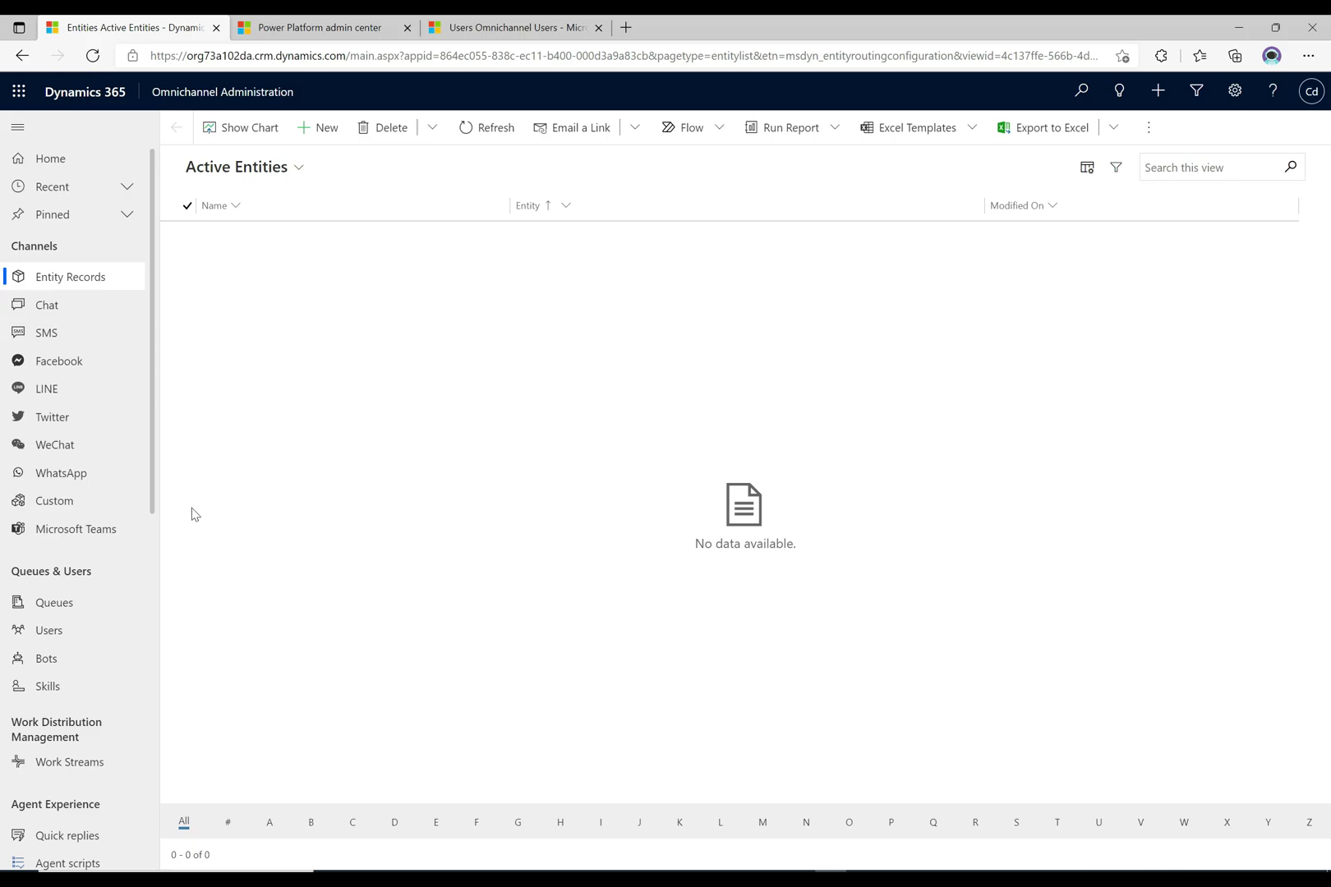
pyautogui.scroll(-1, 148, 501)
pyautogui.scroll(-2, 156, 527)
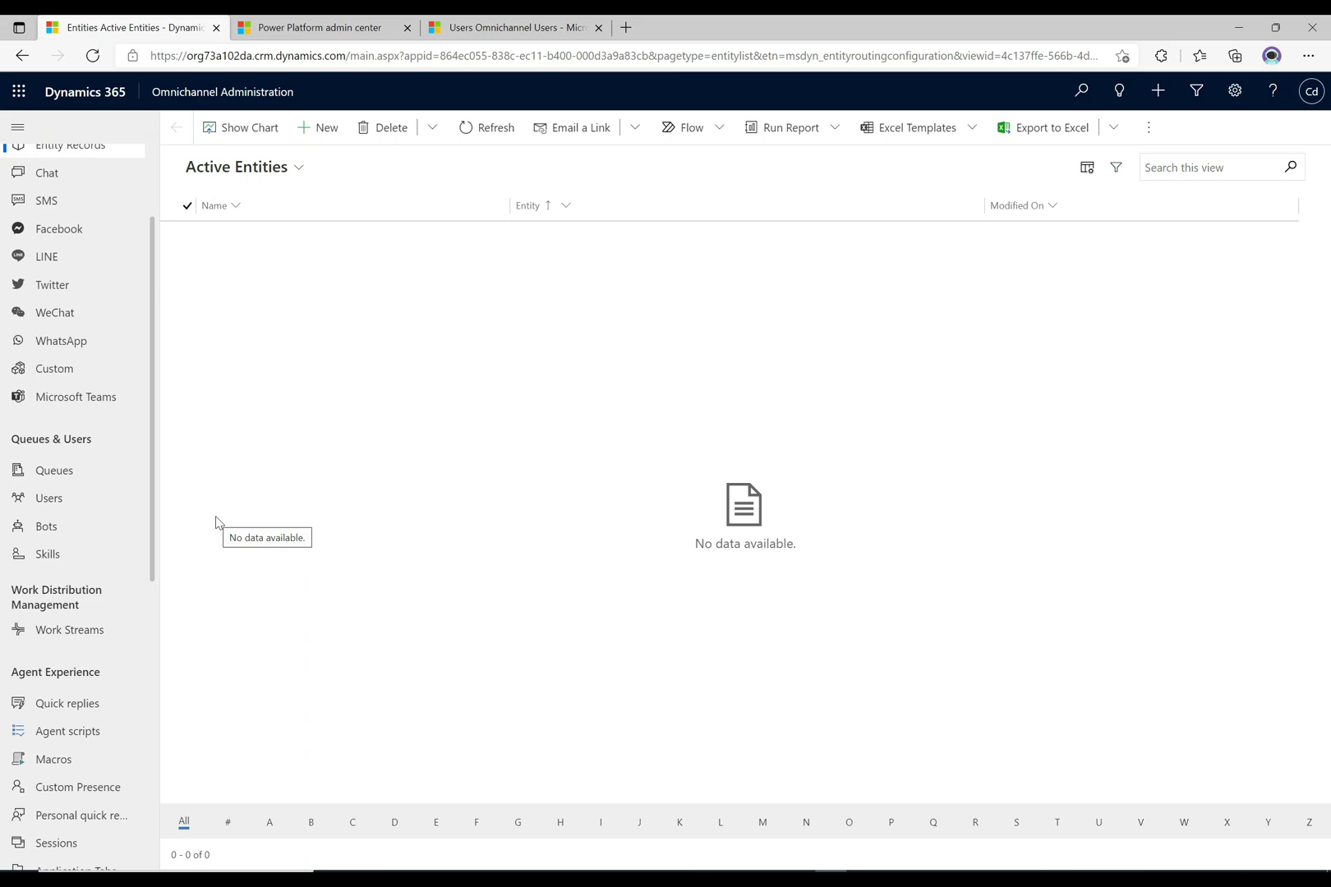
# Open the administrator's own record from the omnichannel users and save its Omnichannel settings with capacity 100 and default presence Available.
pyautogui.click(49, 502)
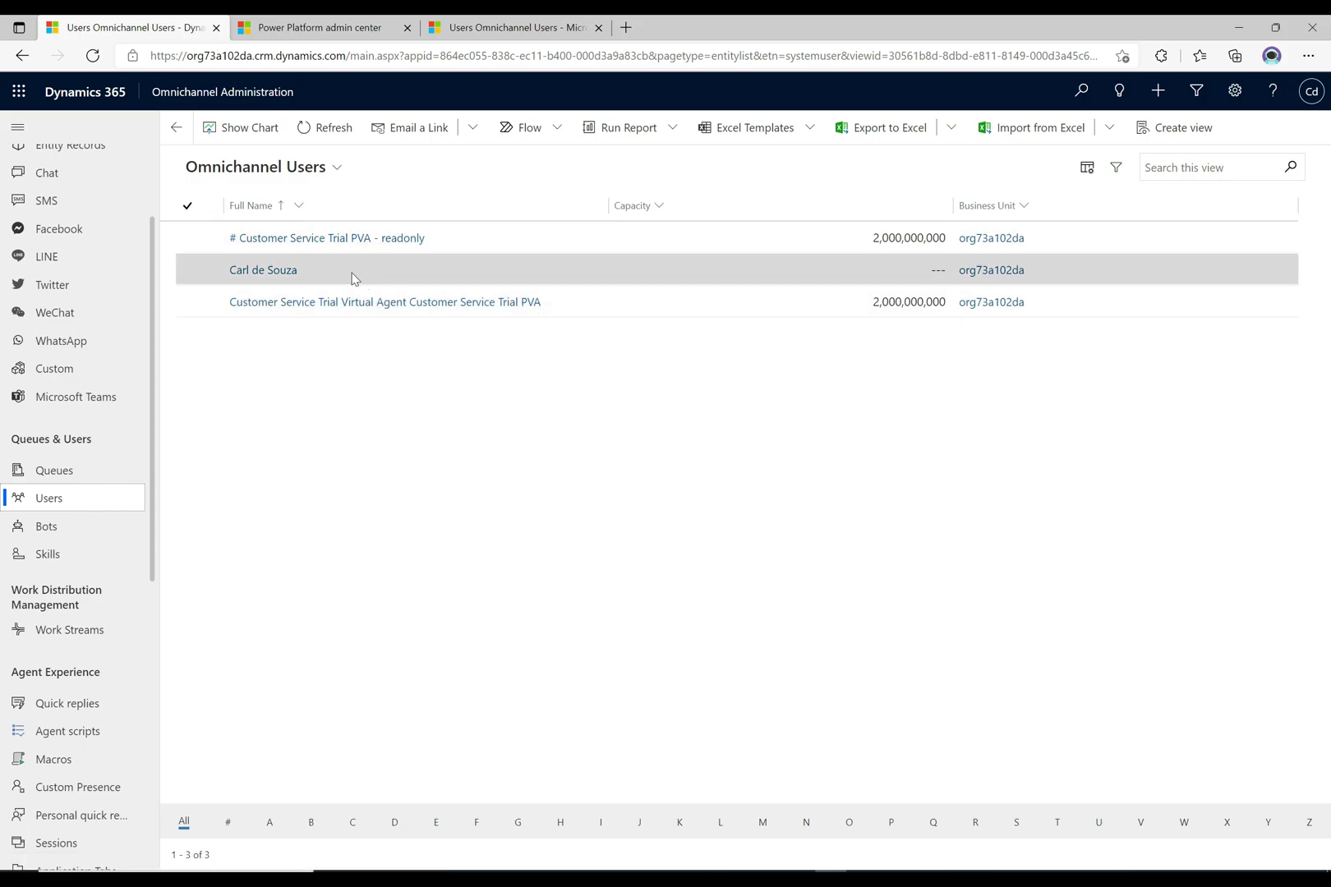
pyautogui.click(283, 271)
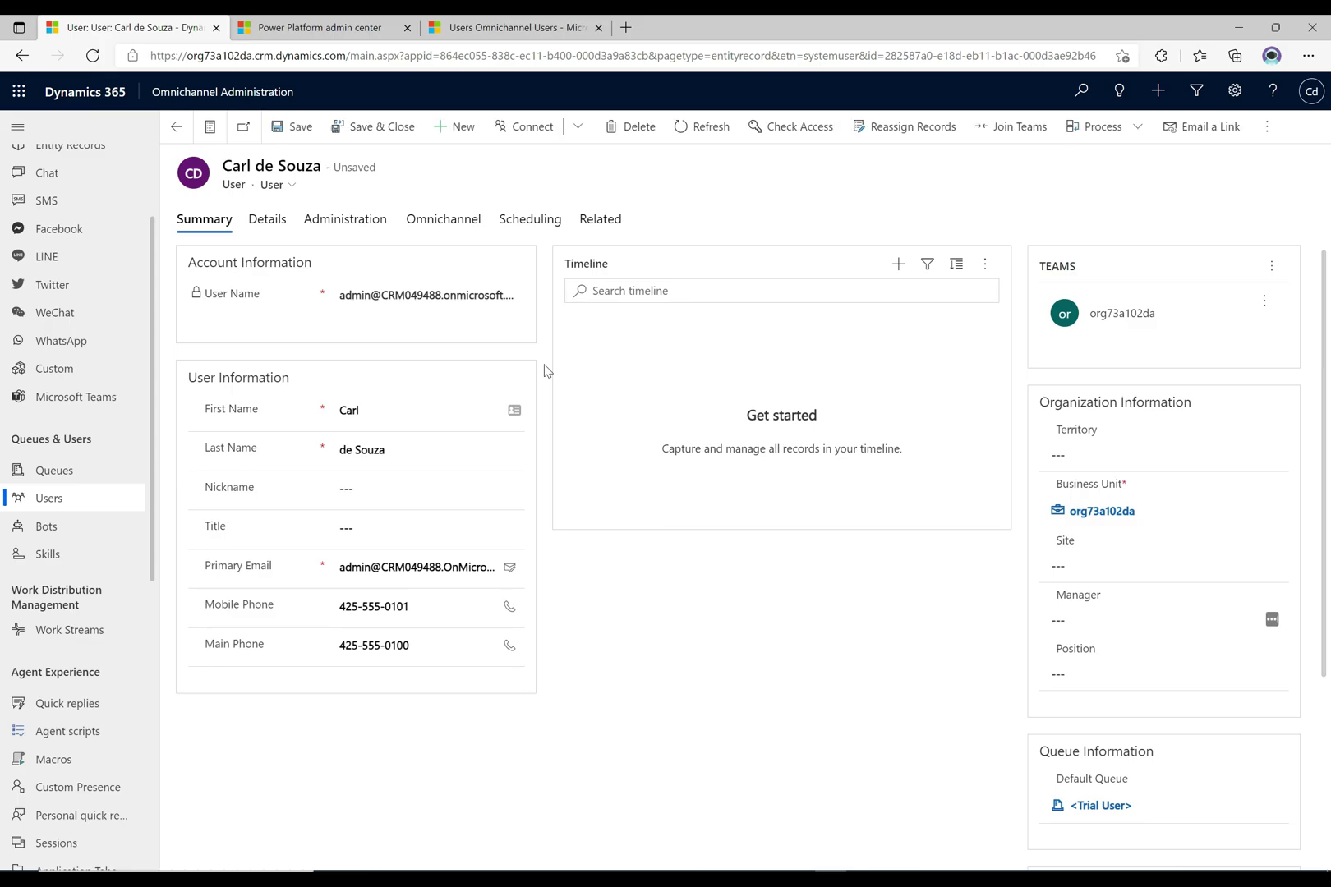
pyautogui.click(457, 221)
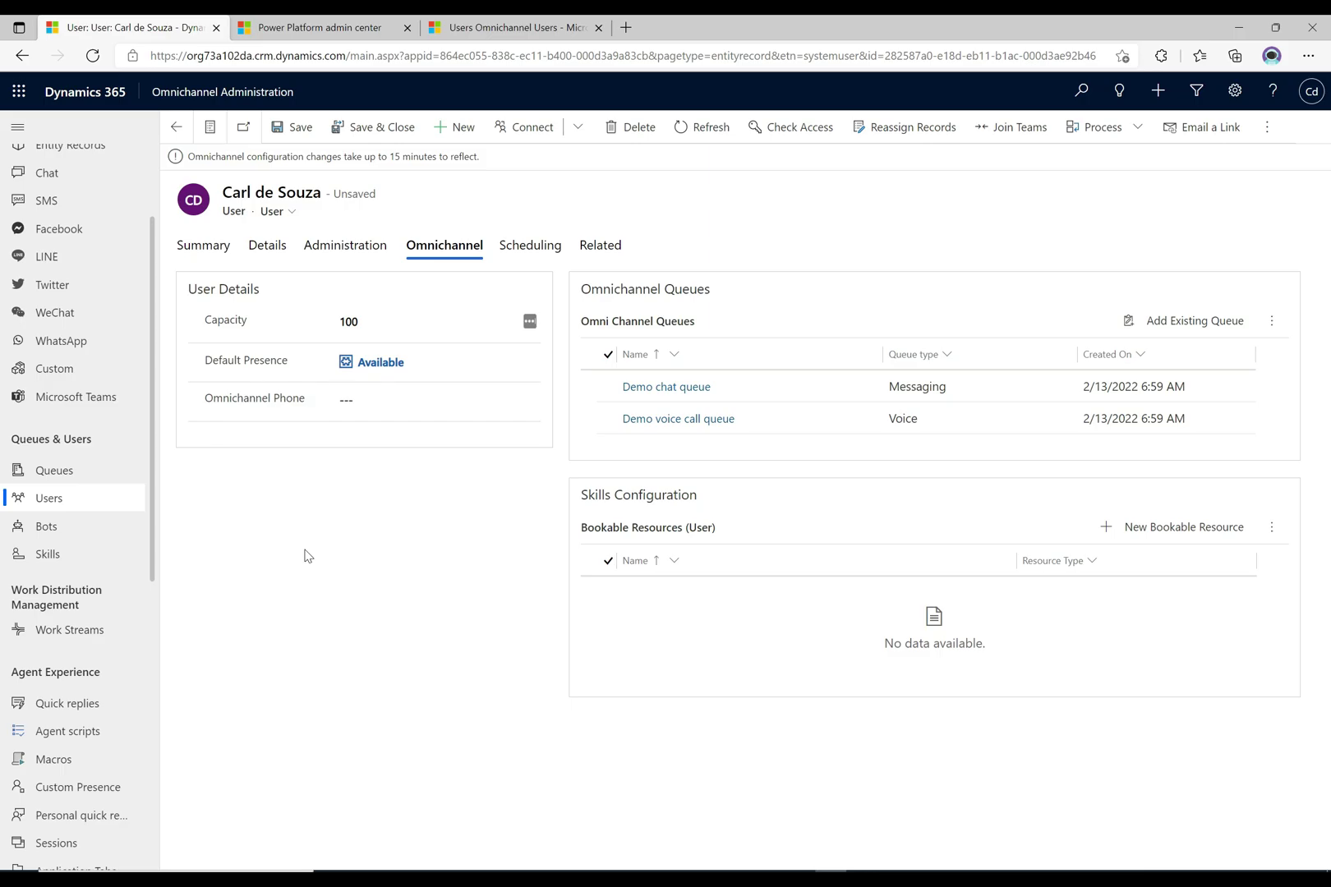
pyautogui.click(337, 320)
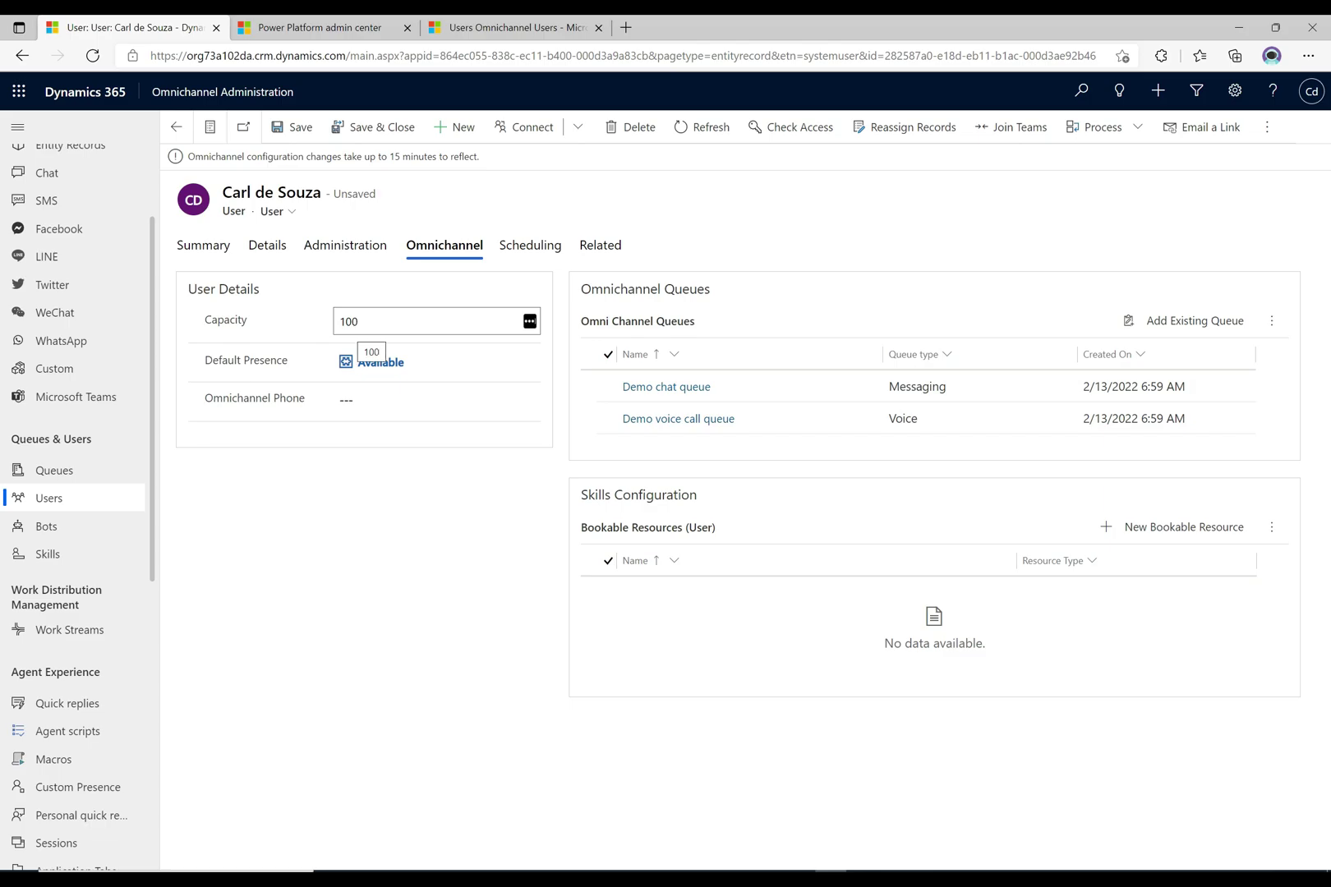
pyautogui.hotkey('ctrl', 's')
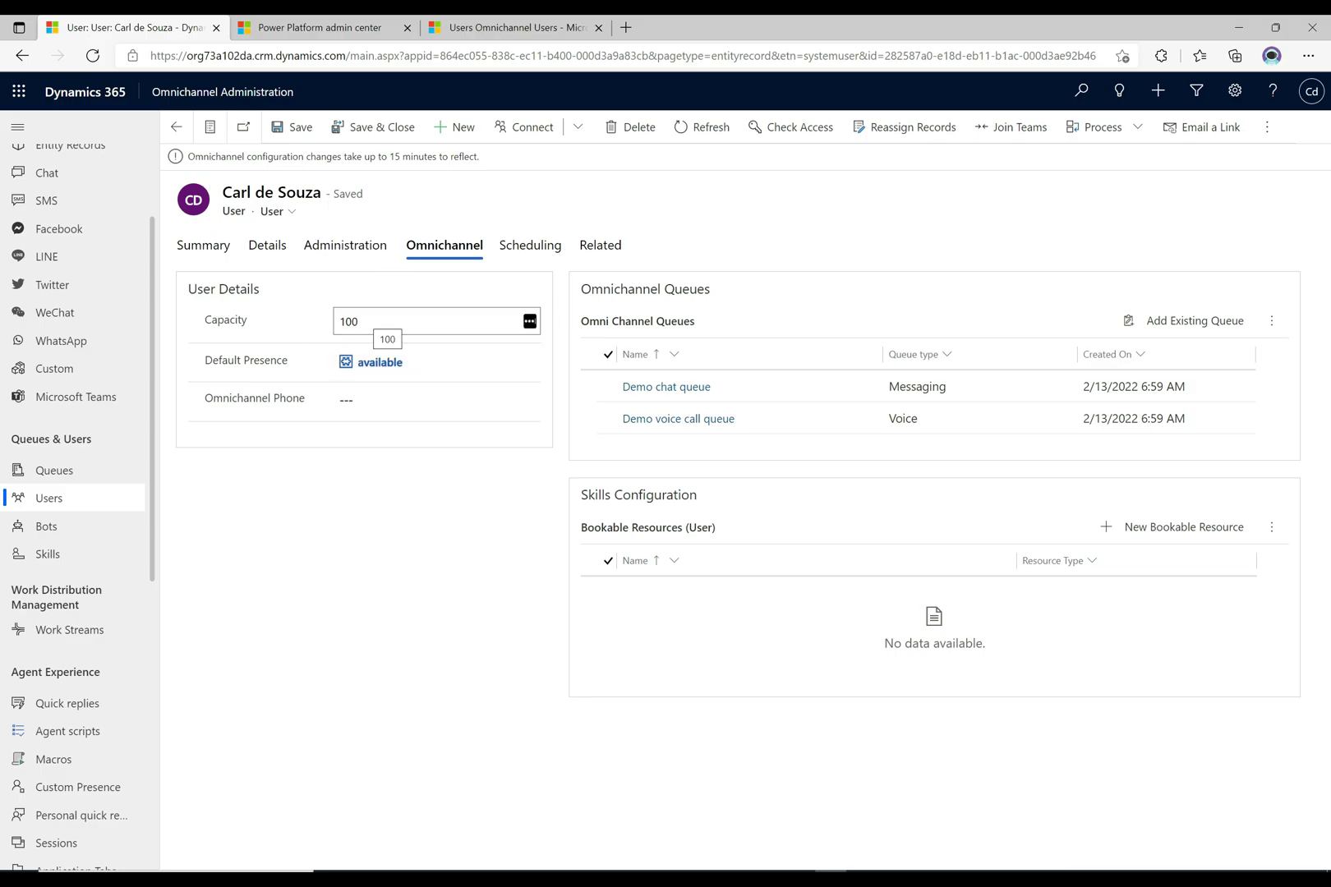
pyautogui.click(369, 321)
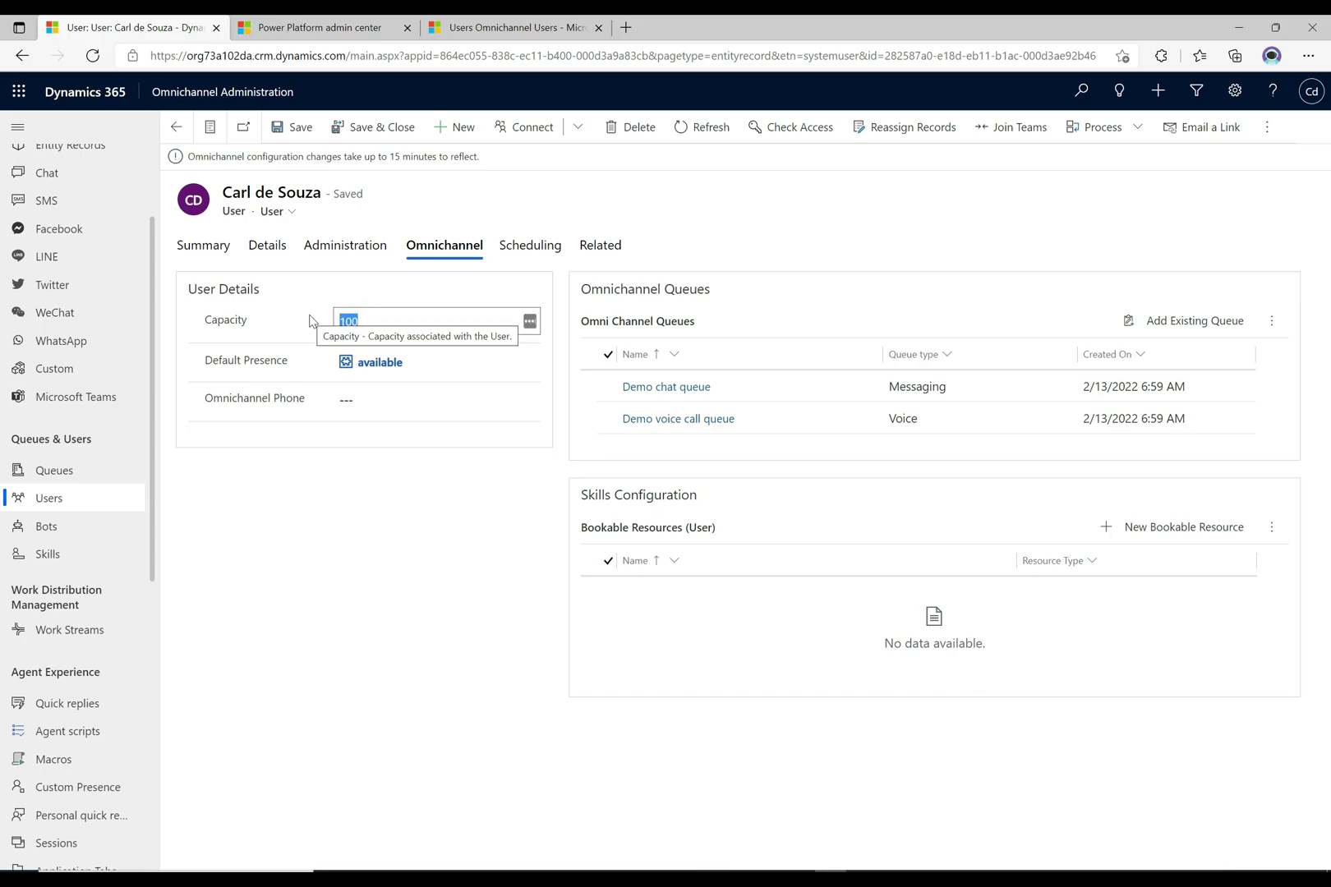